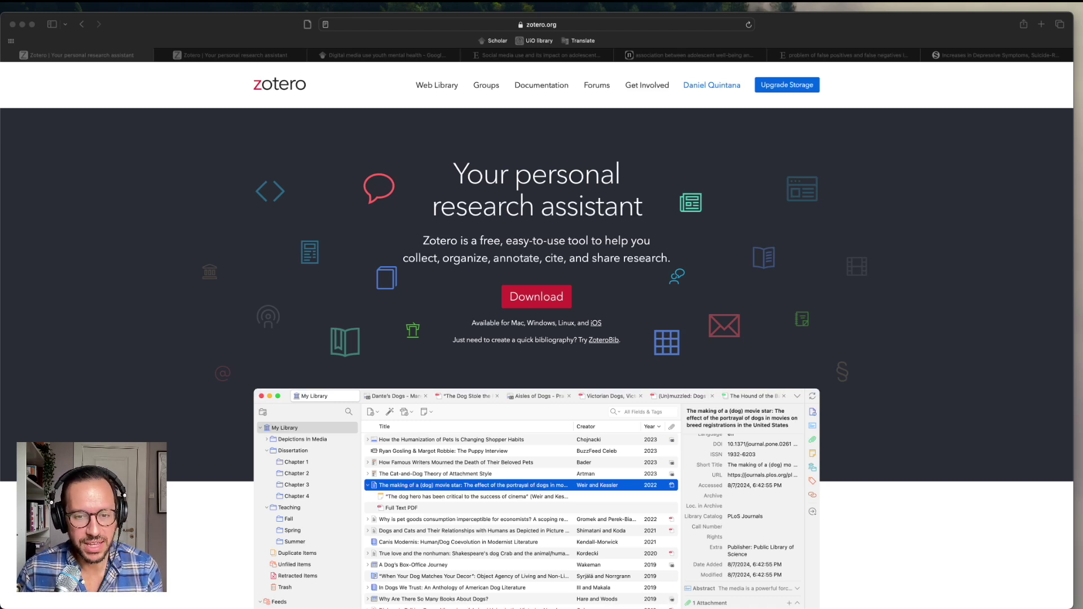
Step: Go to the zotero.org Download page in Safari and expand 'Zotero Connectors for other browsers'
click(570, 314)
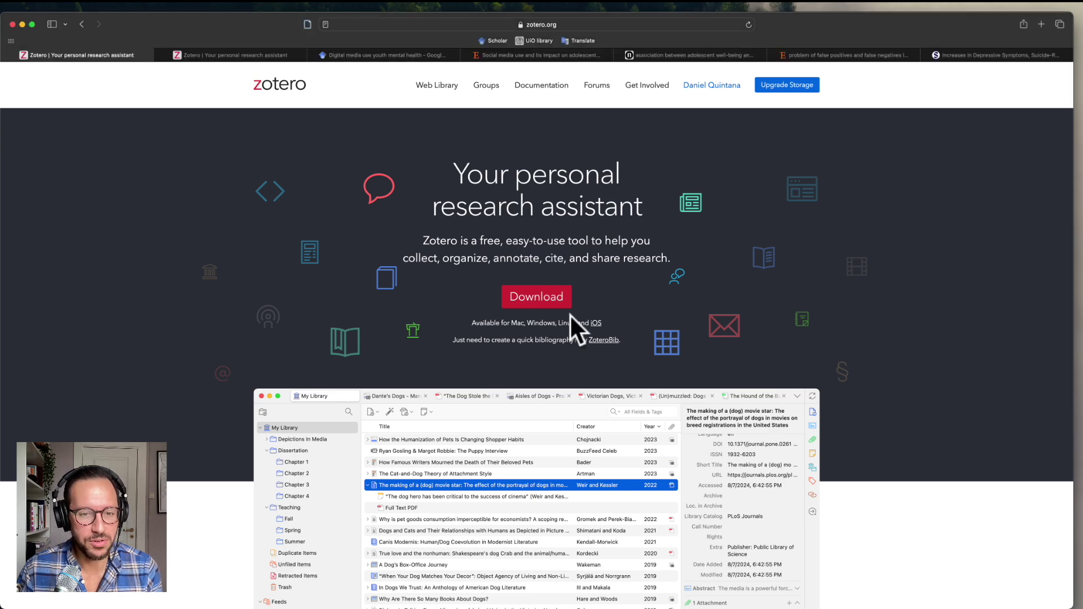
click(537, 296)
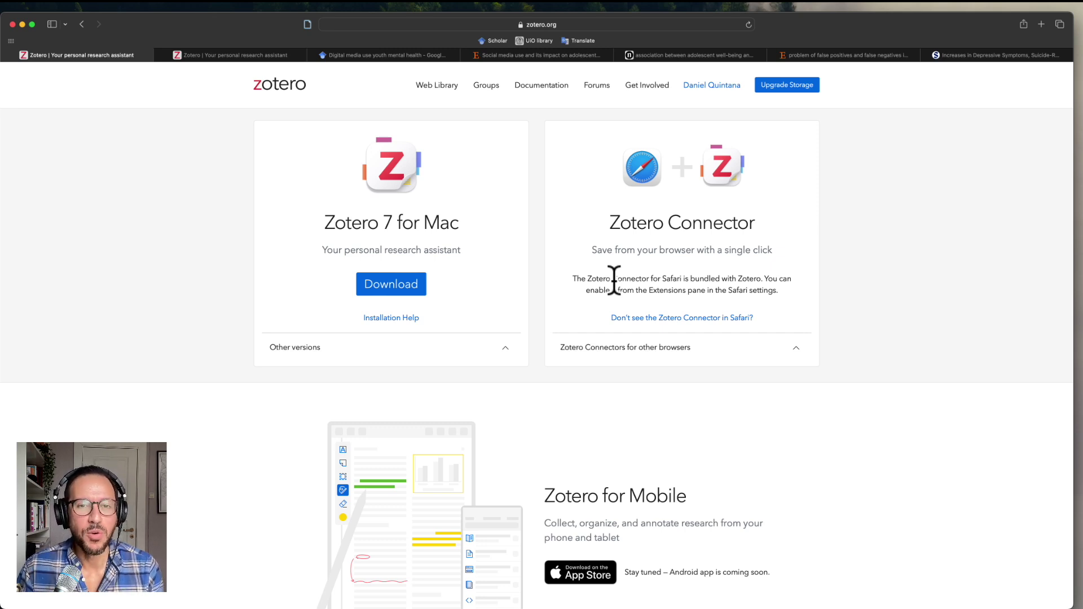
click(658, 348)
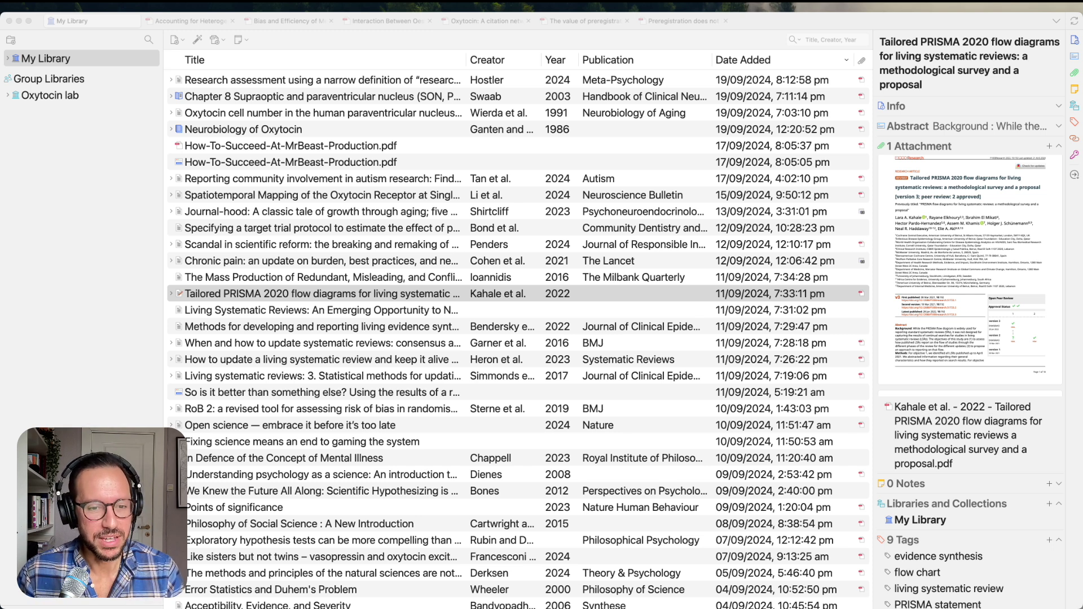
Step: Review the Chronic pain and Scandal in scientific reform items' metadata, then expand Scandal to show its PDF
key(super+Tab)
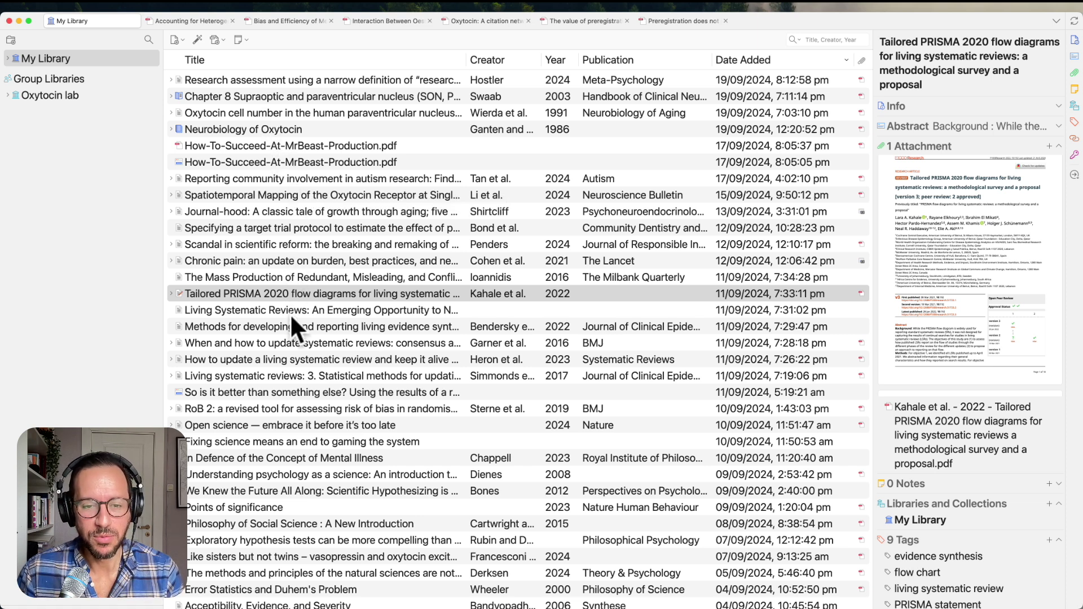
click(328, 262)
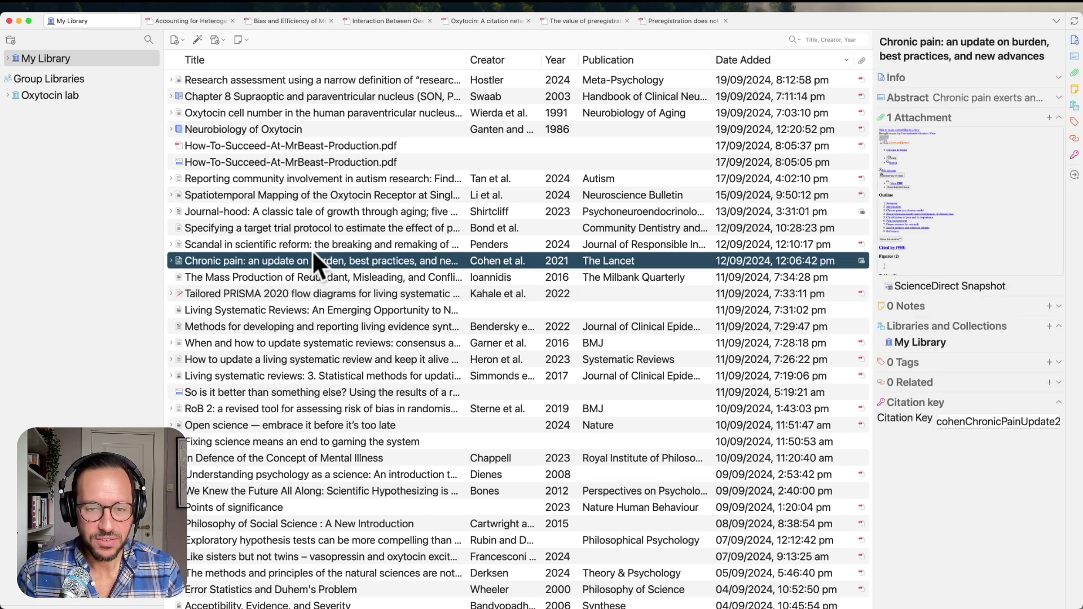
click(291, 245)
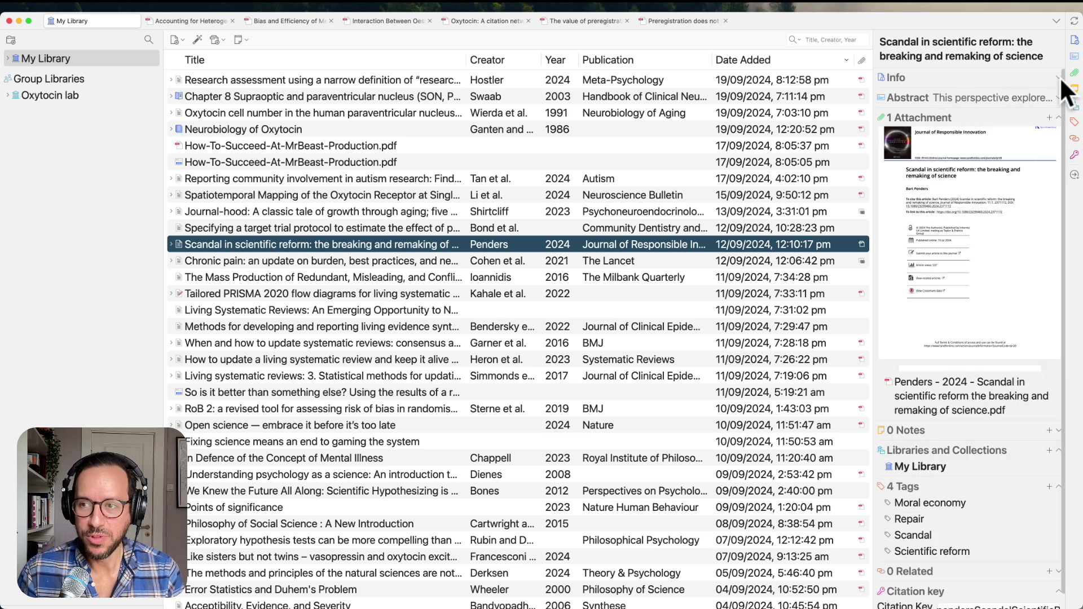
click(1057, 76)
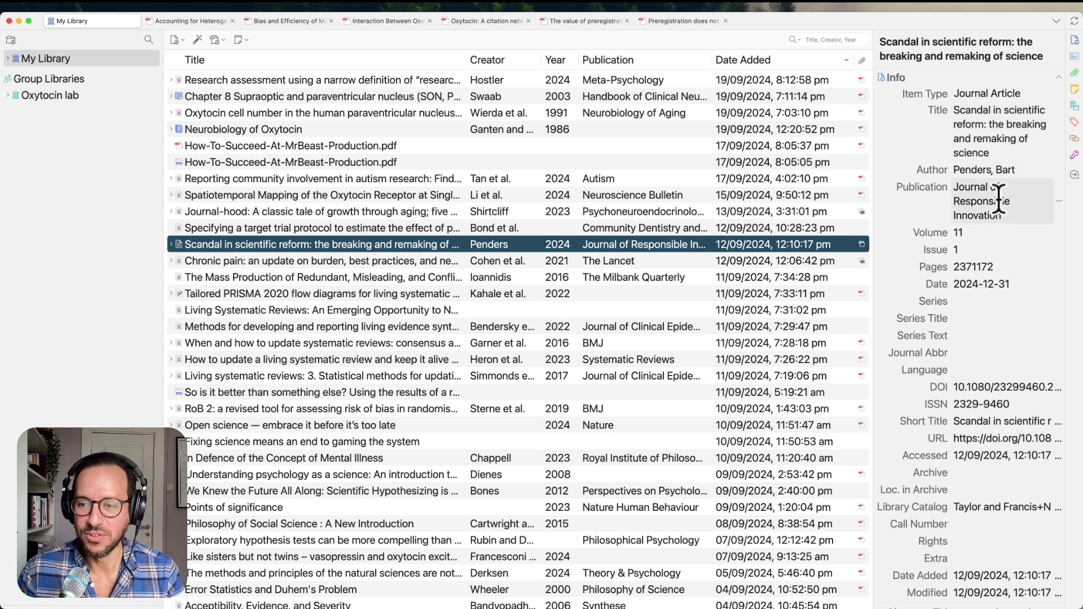
scroll(990, 284, down, 5)
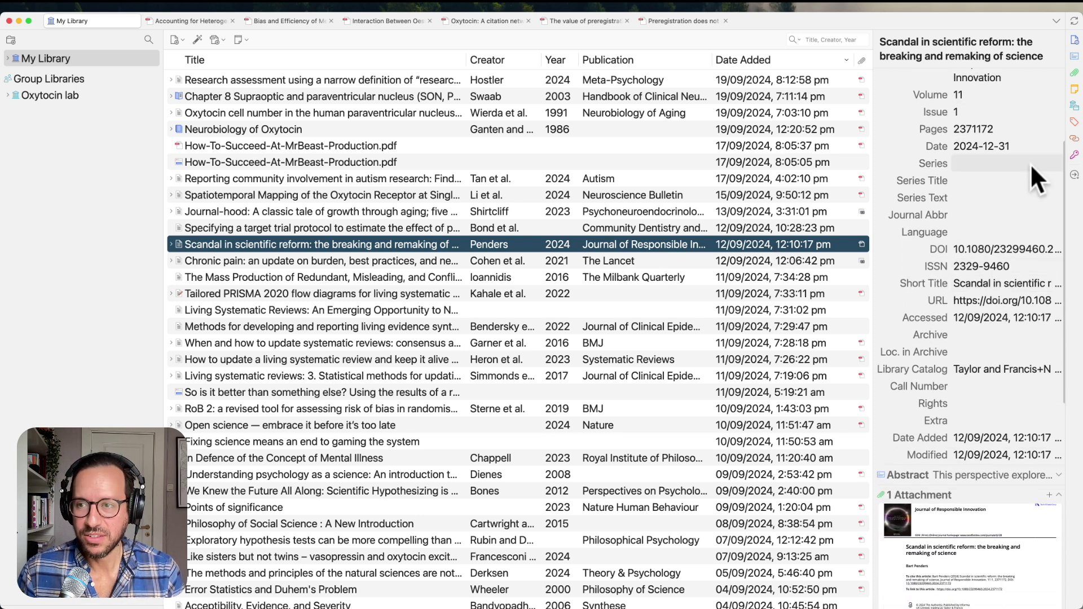
scroll(1040, 169, up, 5)
click(1056, 77)
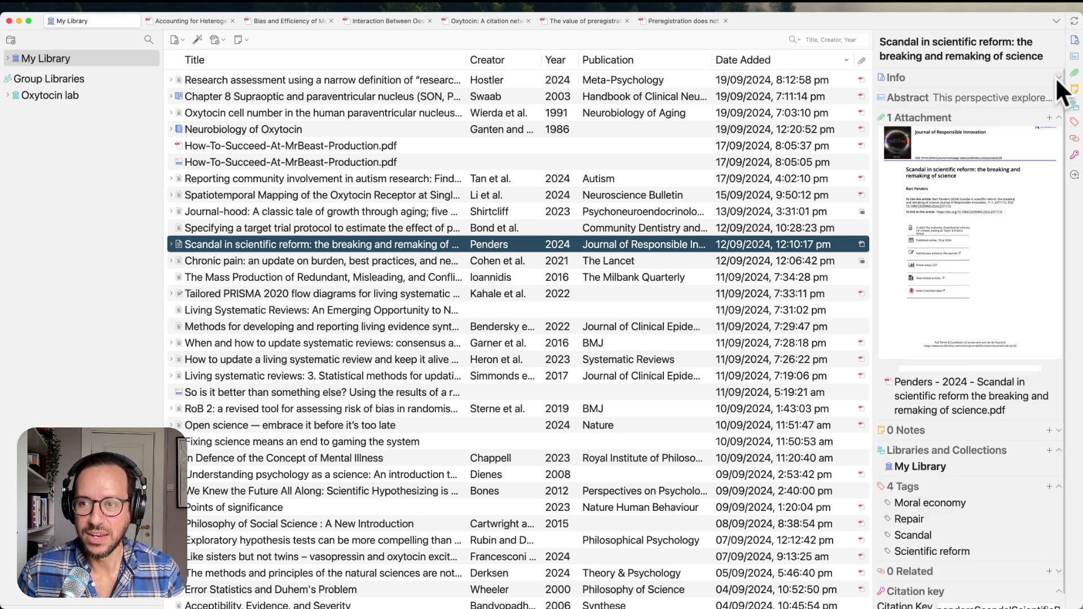
scroll(987, 237, down, 1)
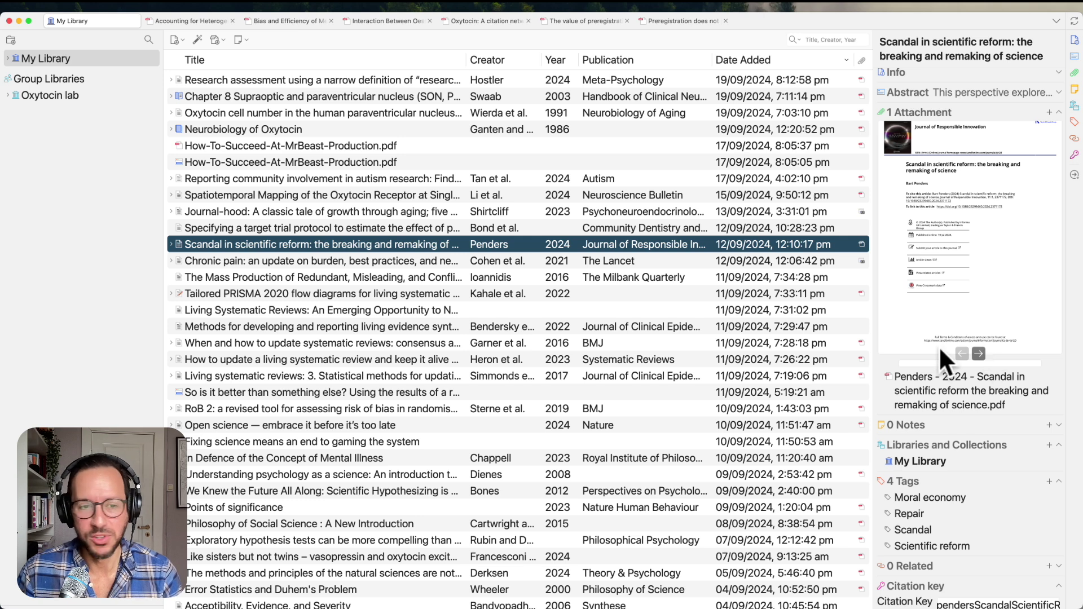
click(171, 244)
Step: Open the Scandal in scientific reform PDF and scroll down to the 'Broken science' section
double_click(211, 259)
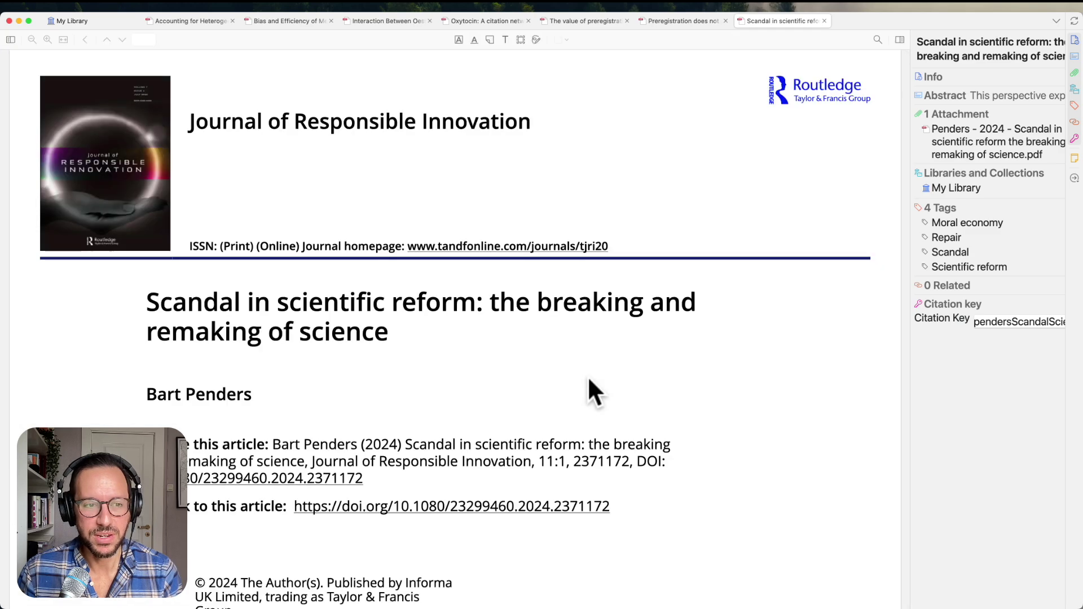
scroll(588, 380, down, 15)
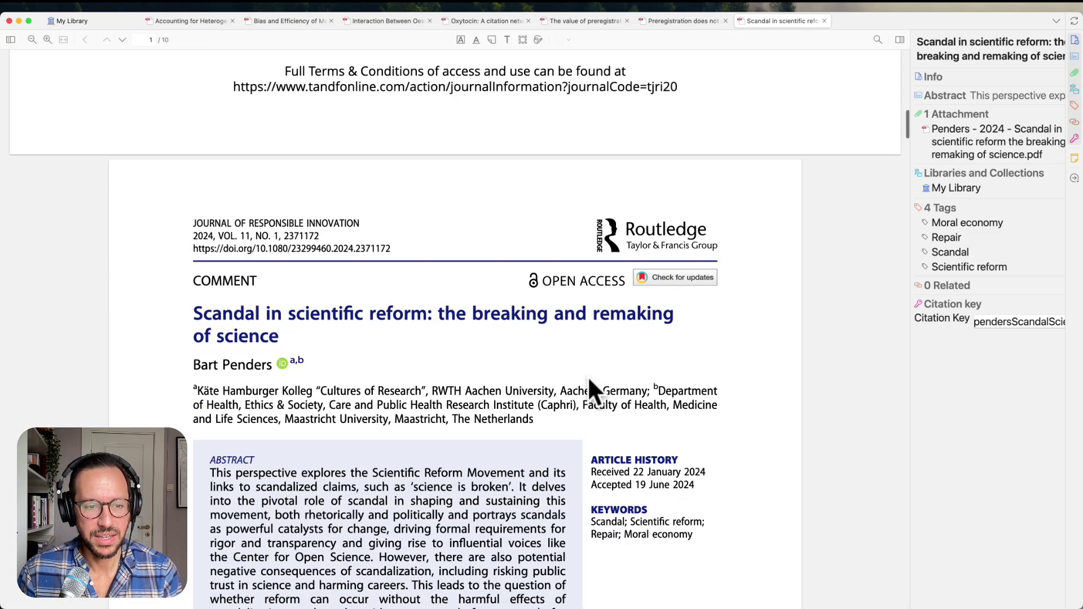
scroll(588, 380, down, 10)
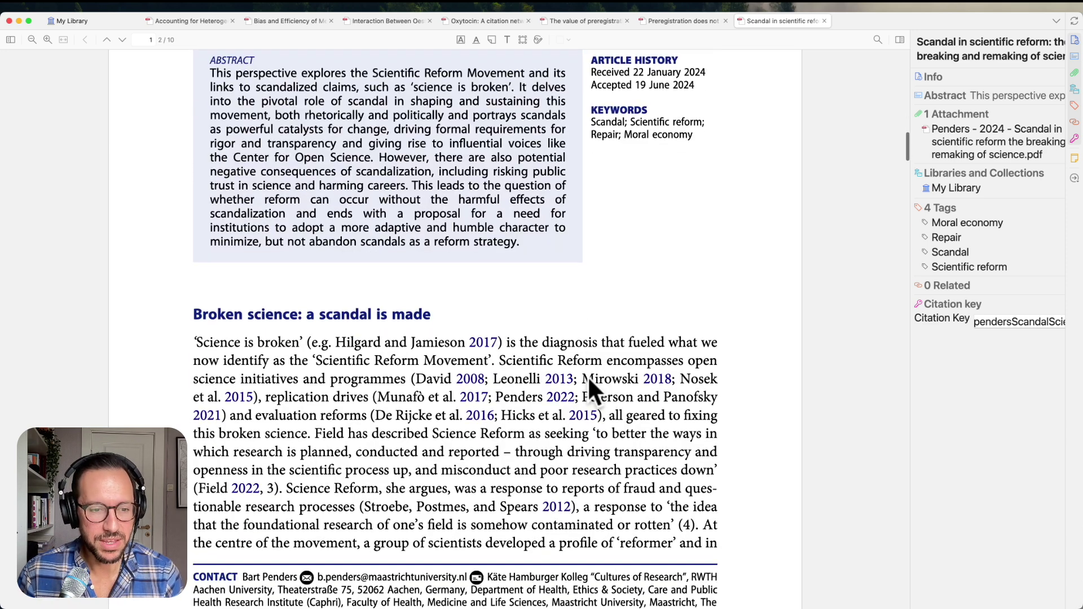
Step: Apply a purple highlight to the 'Science is broken' sentence and a red underline to Field's passage
click(192, 340)
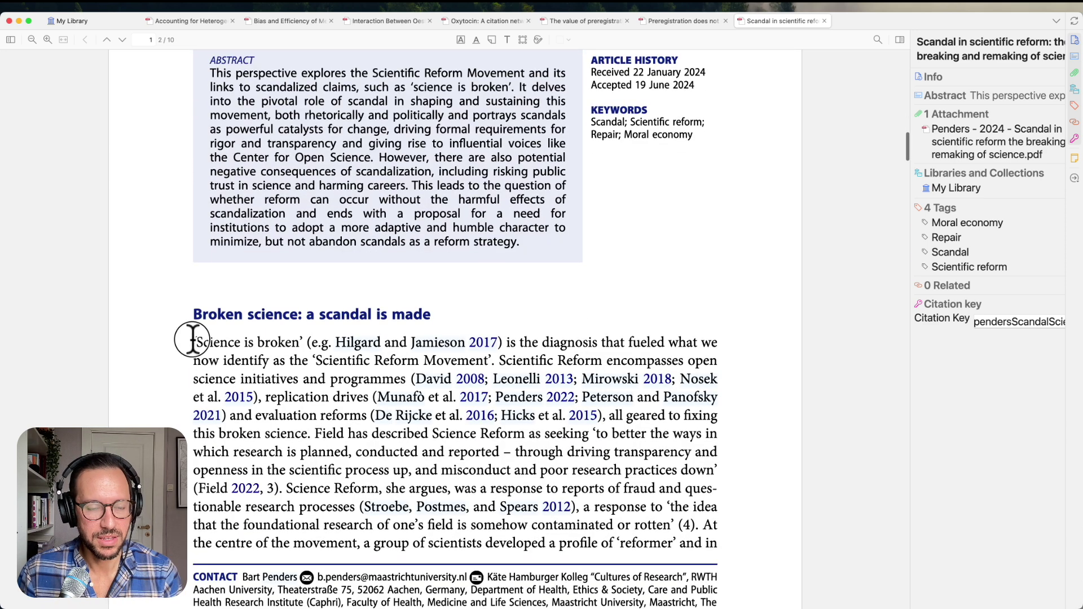
drag(192, 340, 499, 364)
click(454, 374)
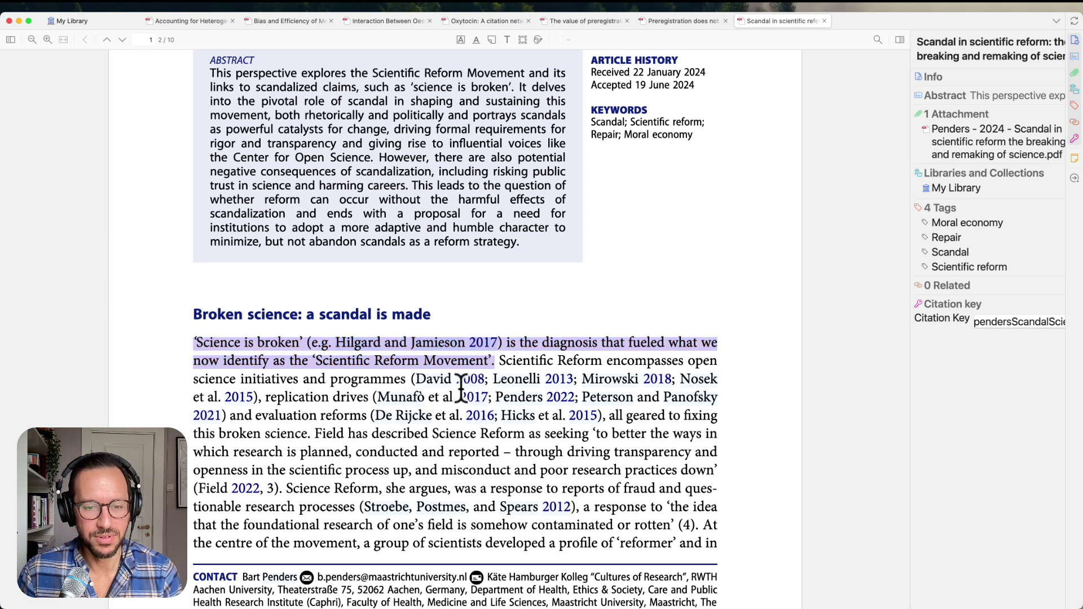
drag(322, 434, 726, 471)
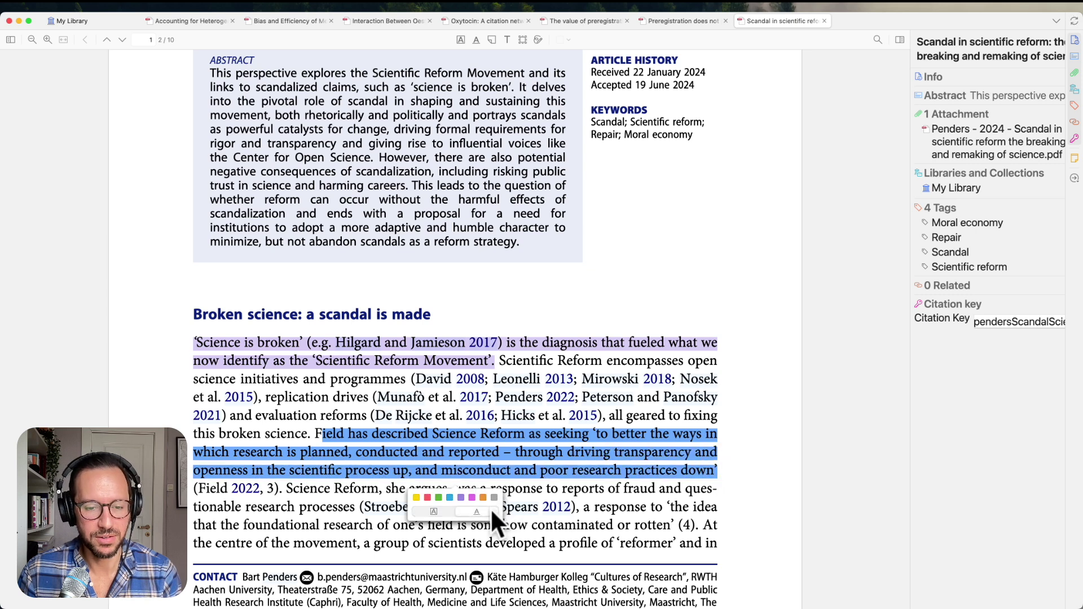
click(429, 498)
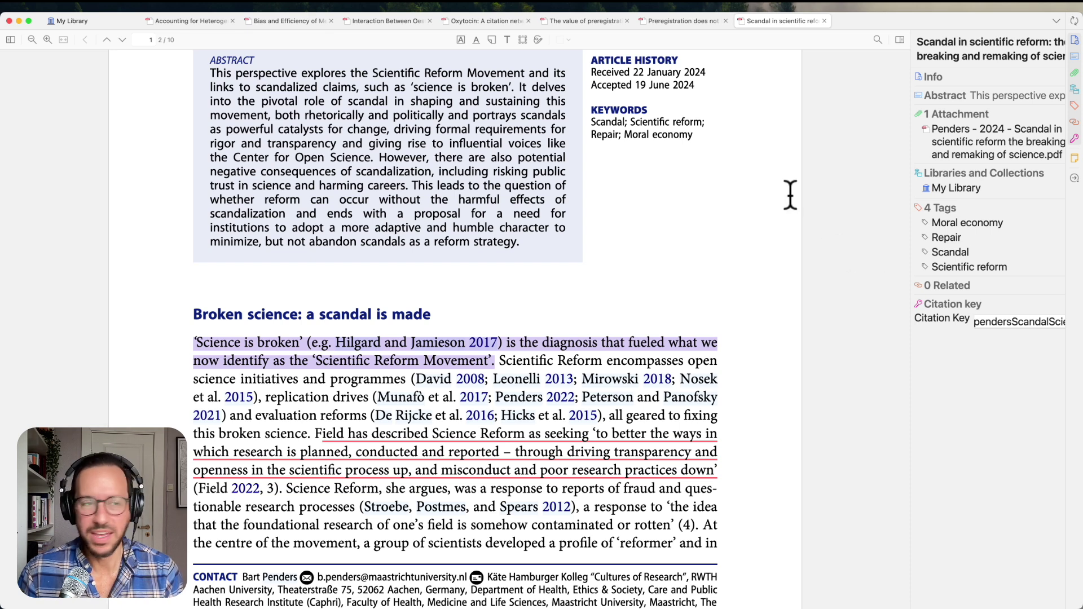
Step: Back in My Library, expand the Research assessment comment, open its PDF and scroll through it
click(93, 23)
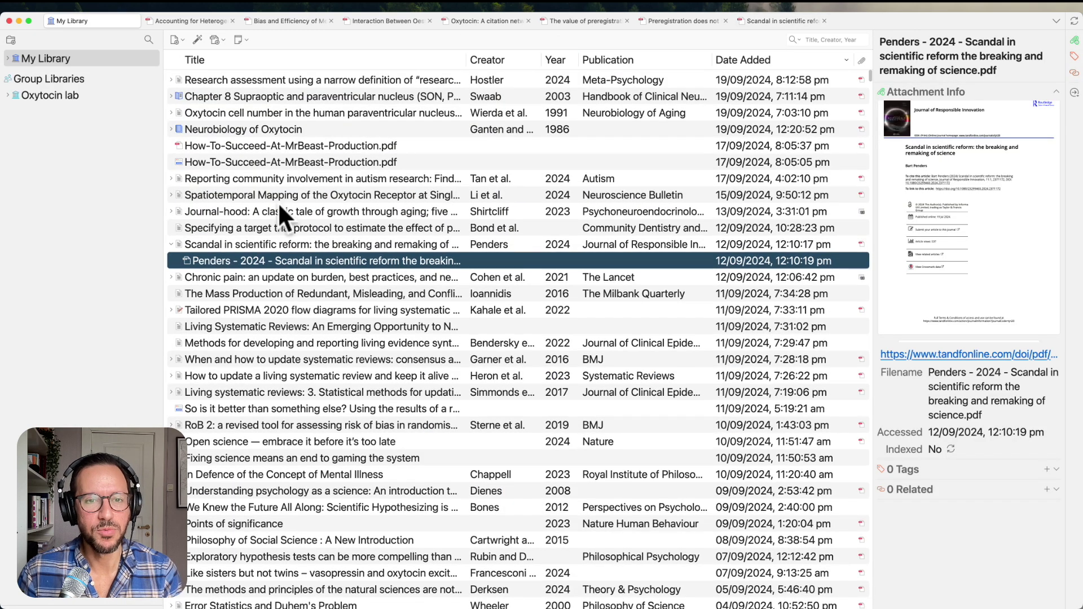
click(231, 79)
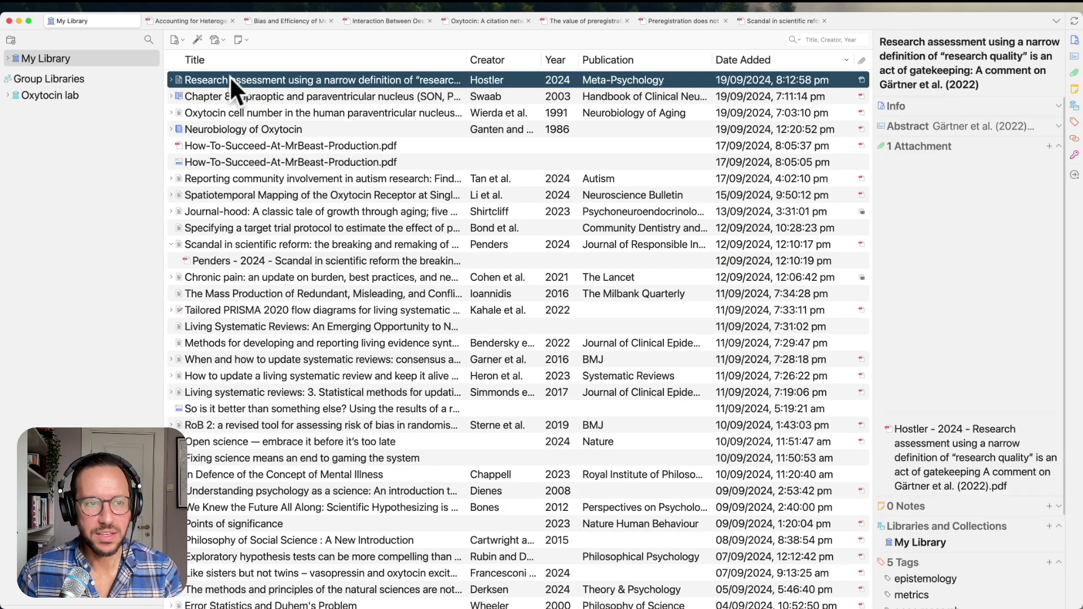
click(171, 80)
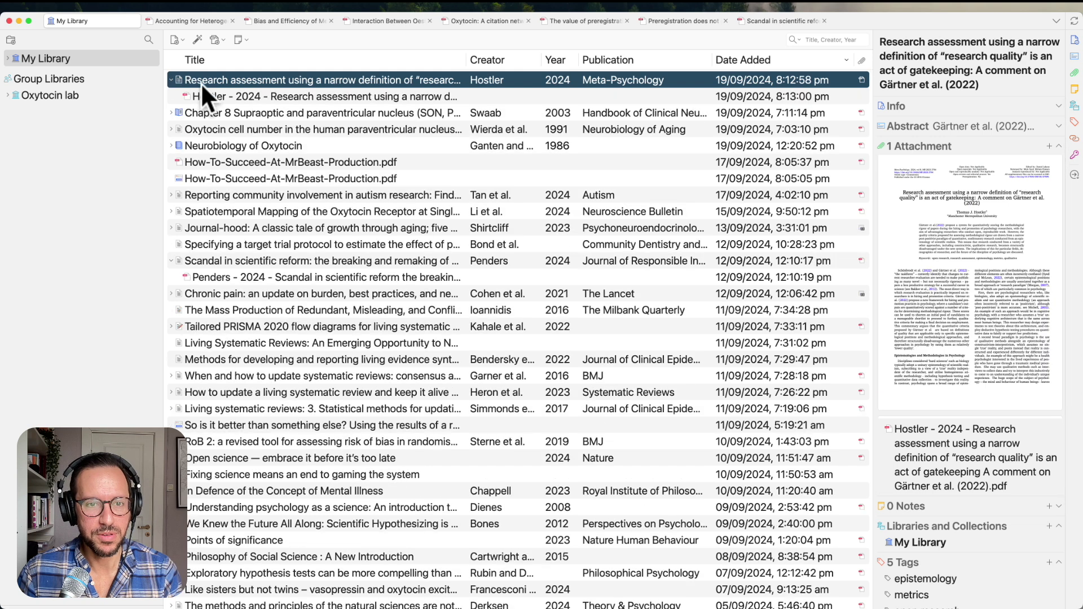
double_click(248, 96)
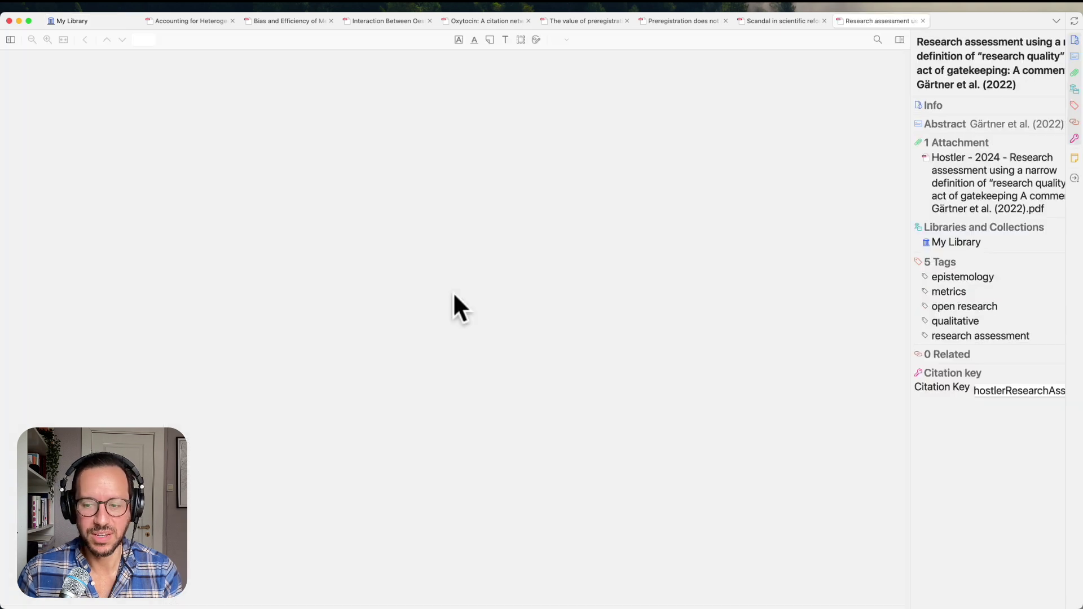
scroll(435, 346, down, 10)
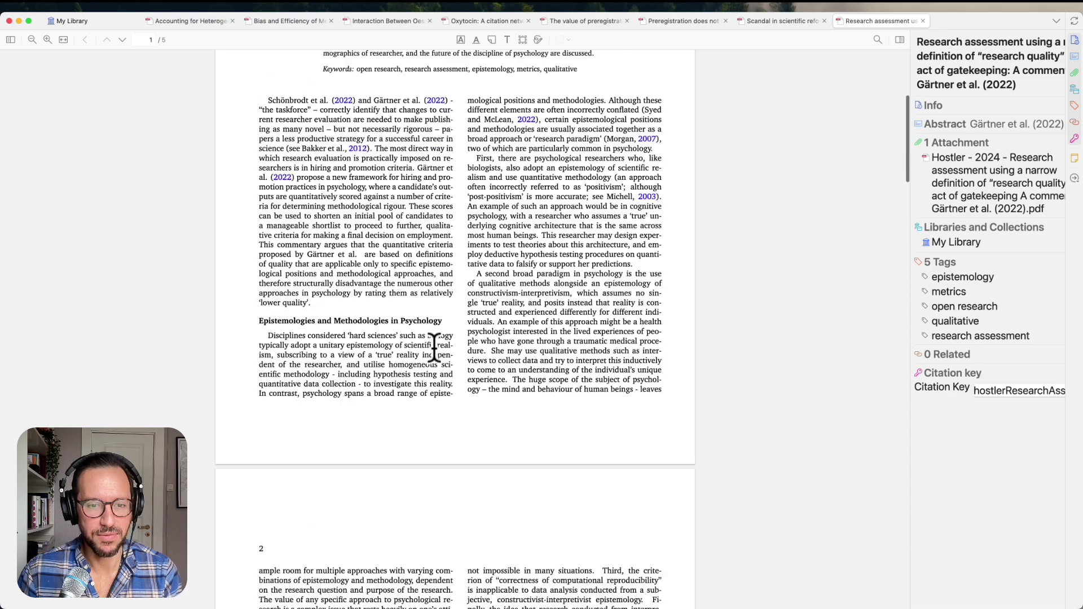
scroll(435, 346, down, 10)
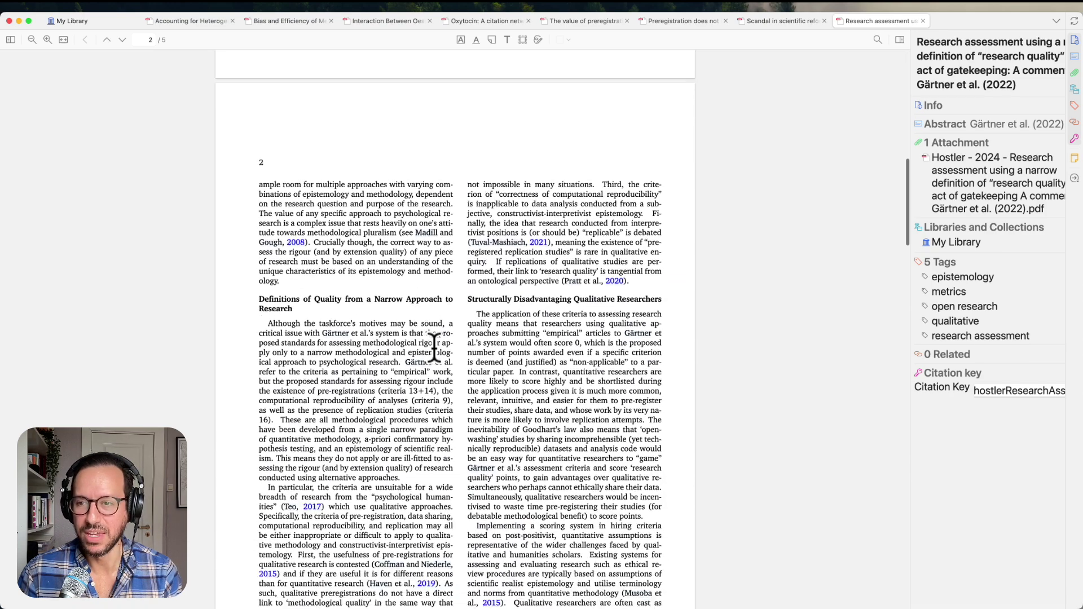
scroll(434, 346, down, 2)
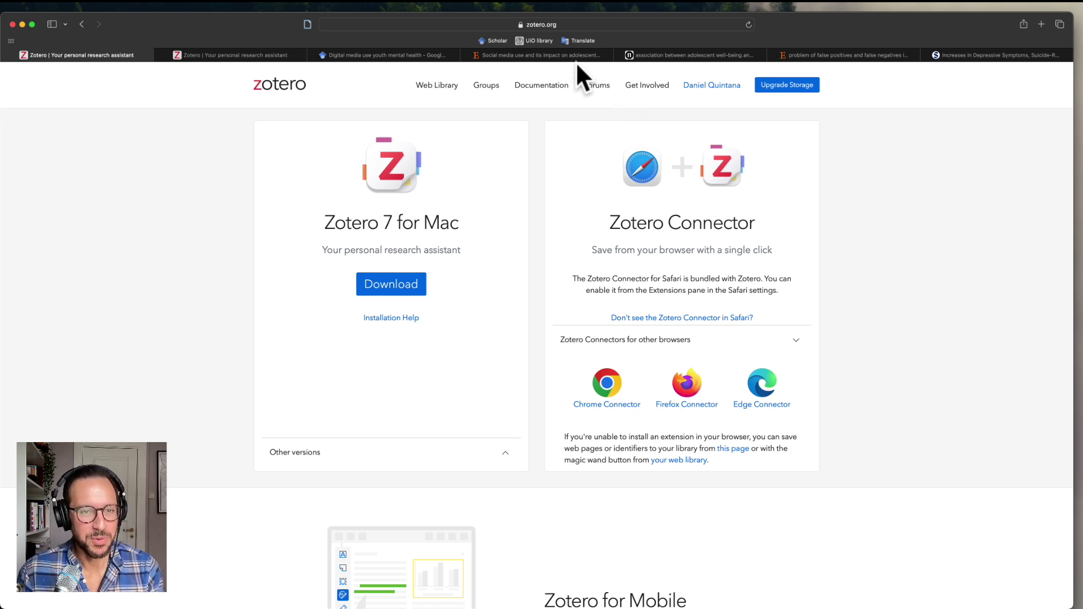
Step: Save the ScienceDirect social media and adolescent mental health article with its PDF via the Zotero Connector
click(548, 55)
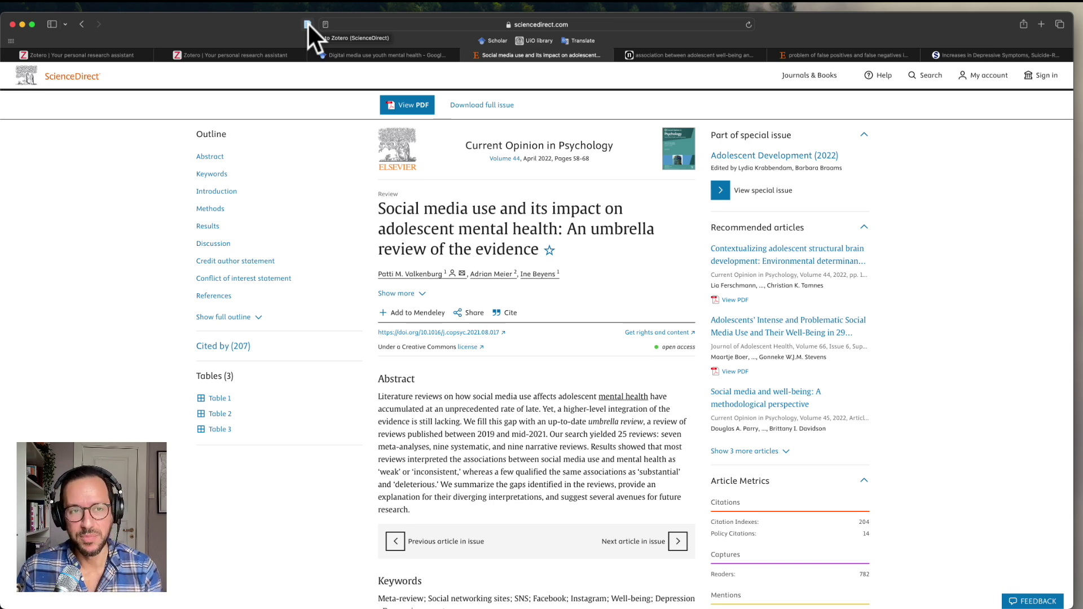
click(306, 22)
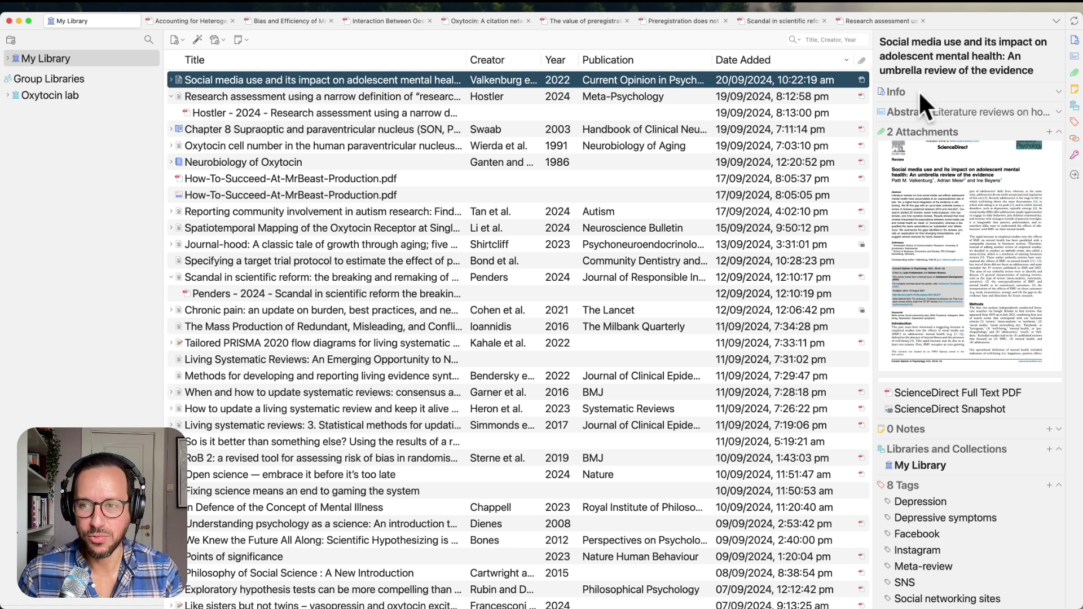
Step: Check the umbrella review's Info fields, collapse them, and expand the item to list its PDF and Snapshot
click(1058, 91)
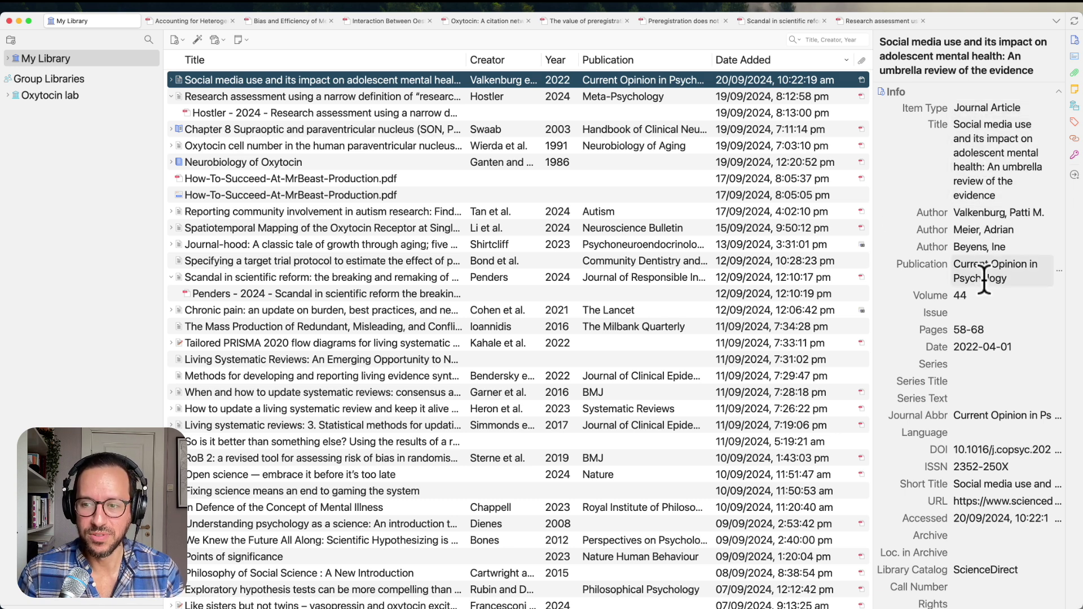
scroll(984, 265, down, 5)
scroll(985, 282, up, 5)
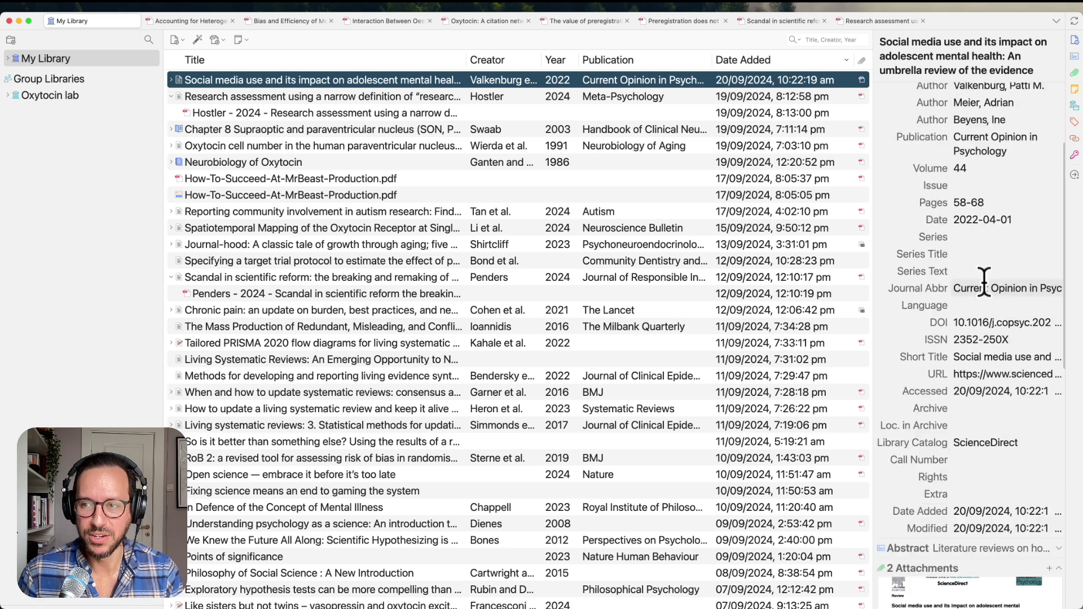
click(1056, 90)
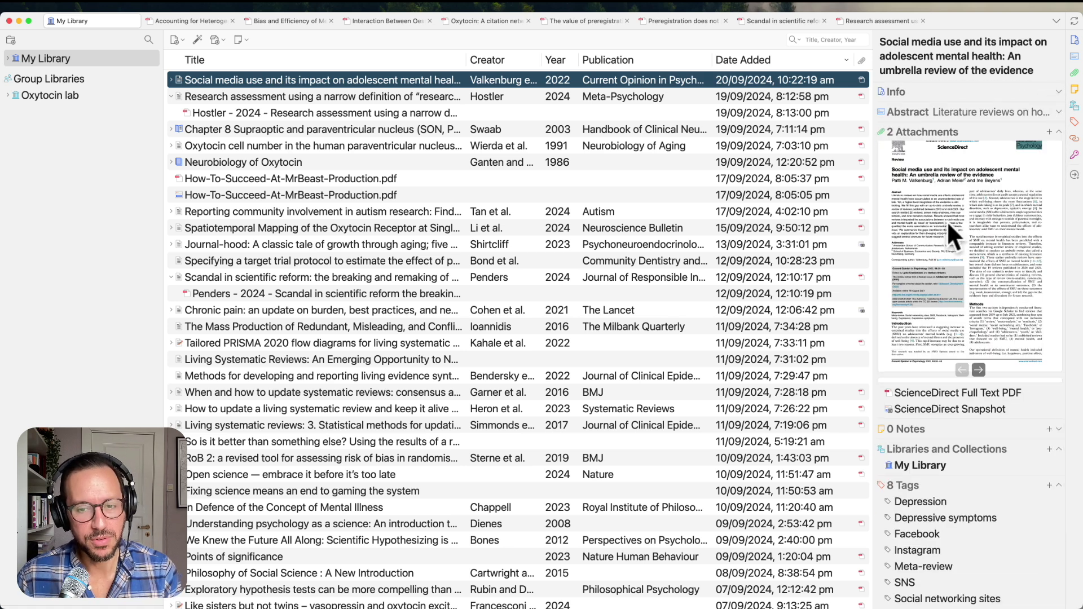
click(170, 77)
Step: Open the umbrella review's ScienceDirect Full Text PDF and select the abstract's closing sentence on future research
double_click(225, 94)
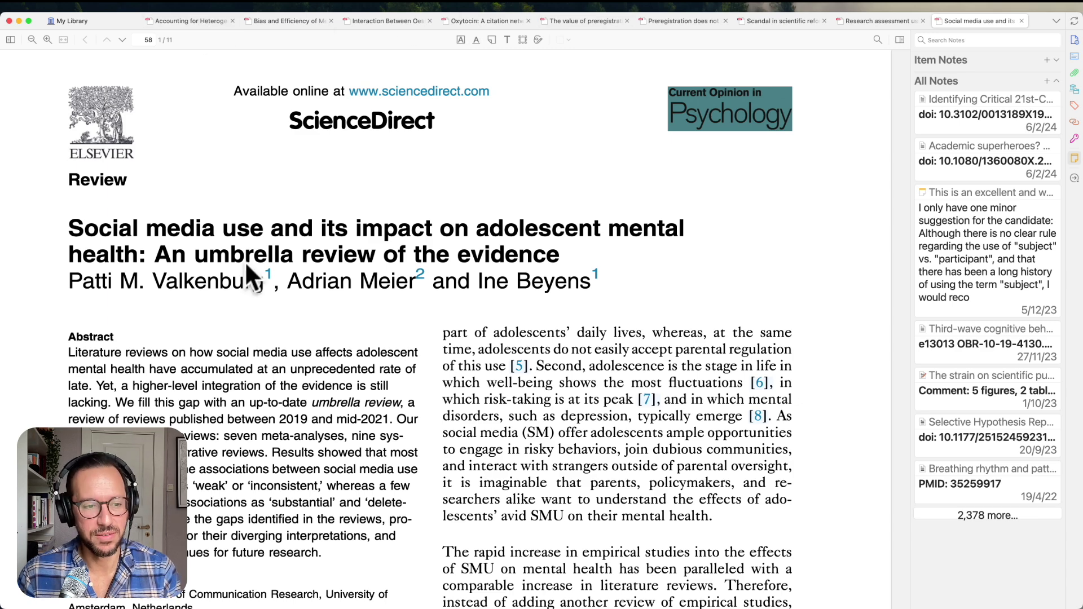
scroll(243, 260, down, 2)
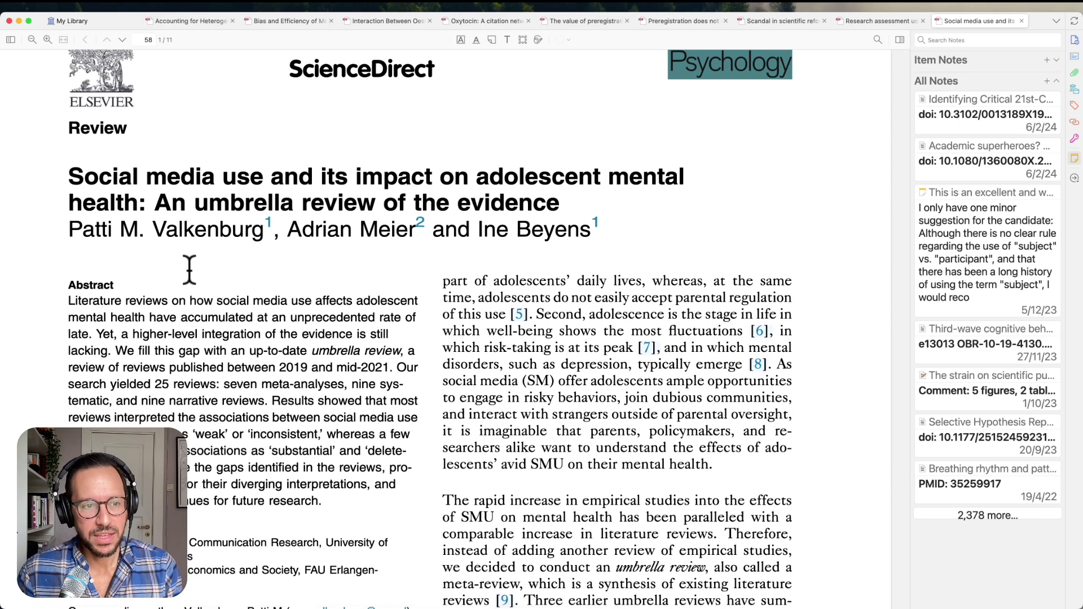
scroll(190, 269, down, 1)
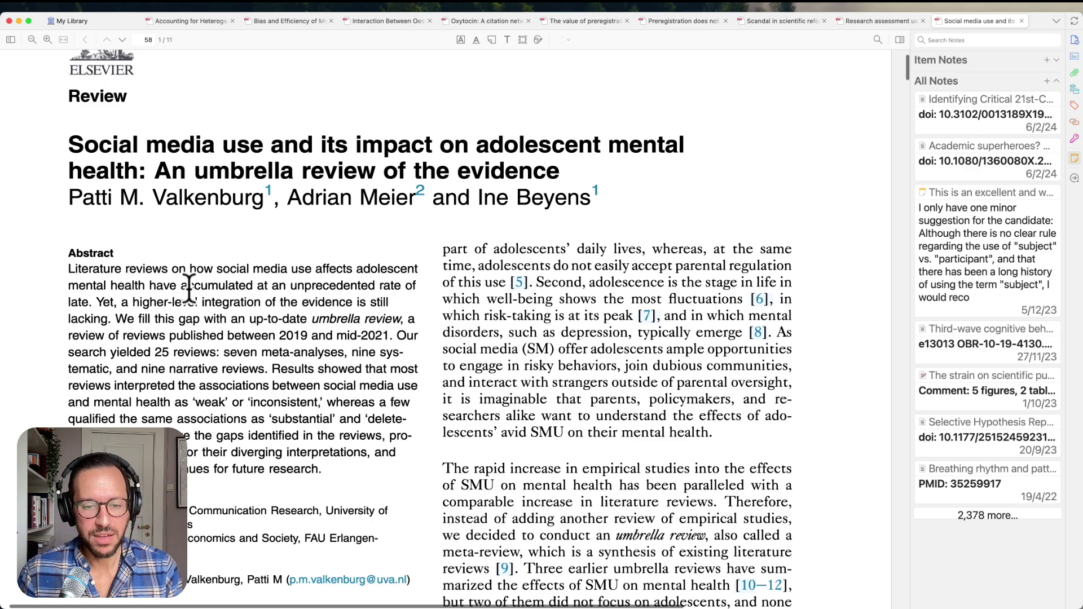
scroll(189, 290, down, 4)
scroll(189, 291, down, 15)
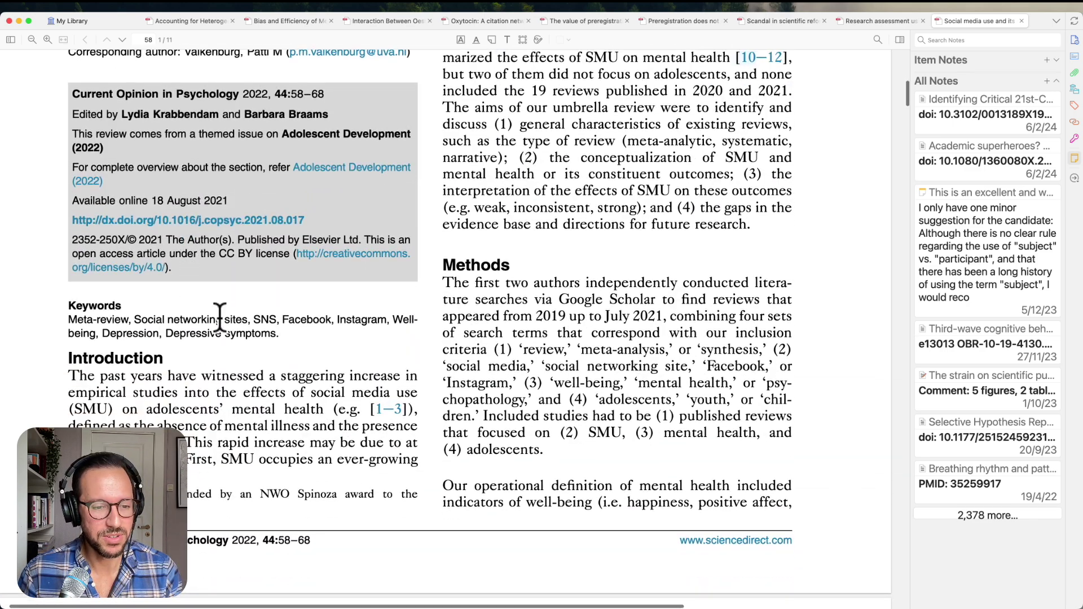
scroll(219, 317, down, 20)
scroll(220, 318, up, 20)
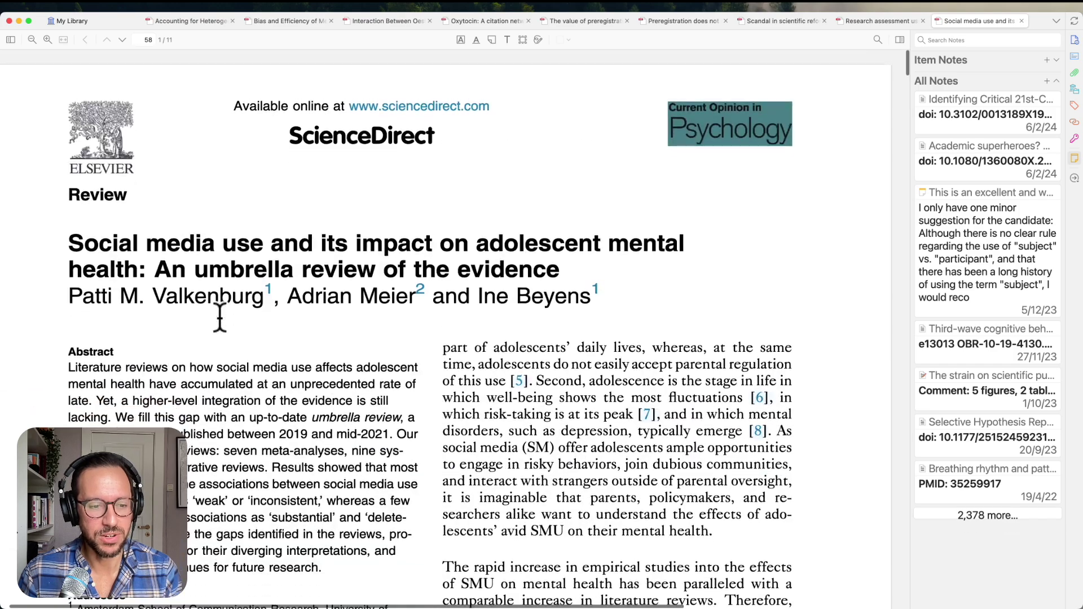
scroll(219, 318, down, 3)
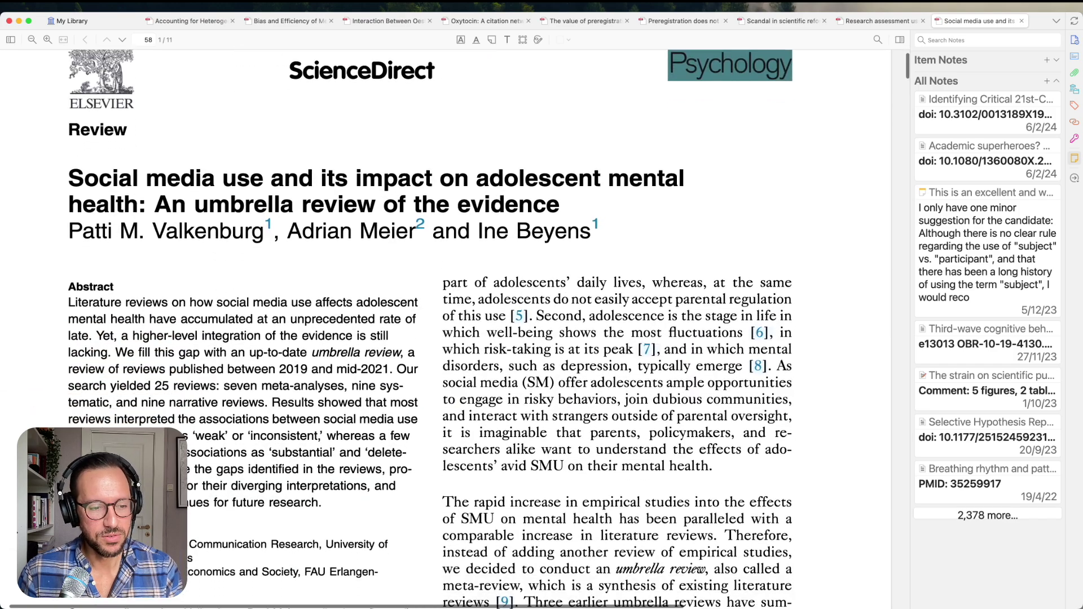
drag(110, 469, 321, 508)
Step: Purple-underline the abstract's future-research sentence, red-highlight 'The rapid increase…', then go back to My Library
click(245, 526)
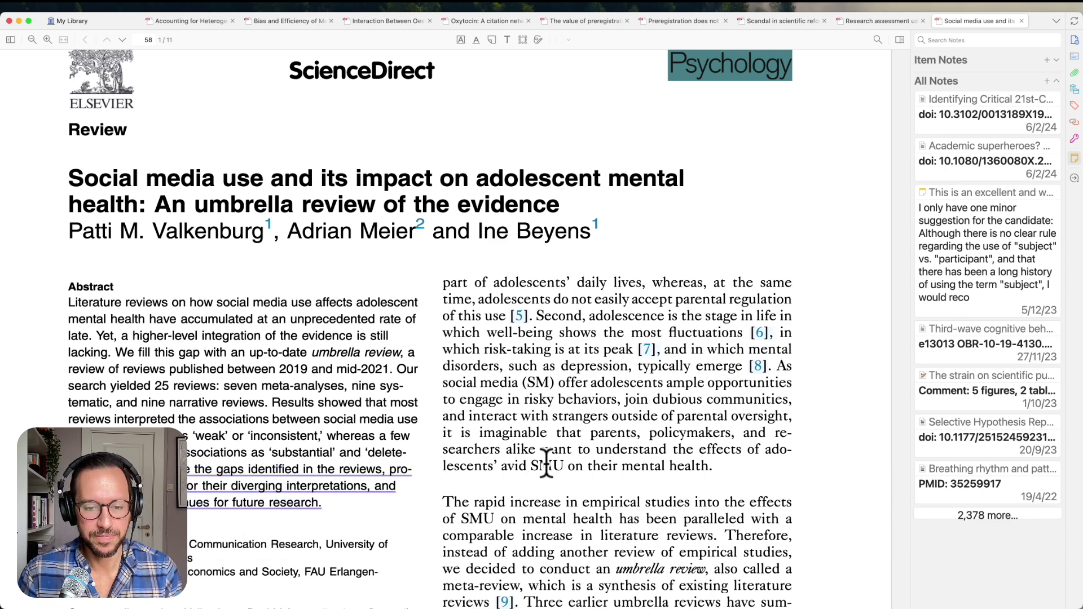
scroll(508, 451, down, 5)
drag(440, 387, 718, 423)
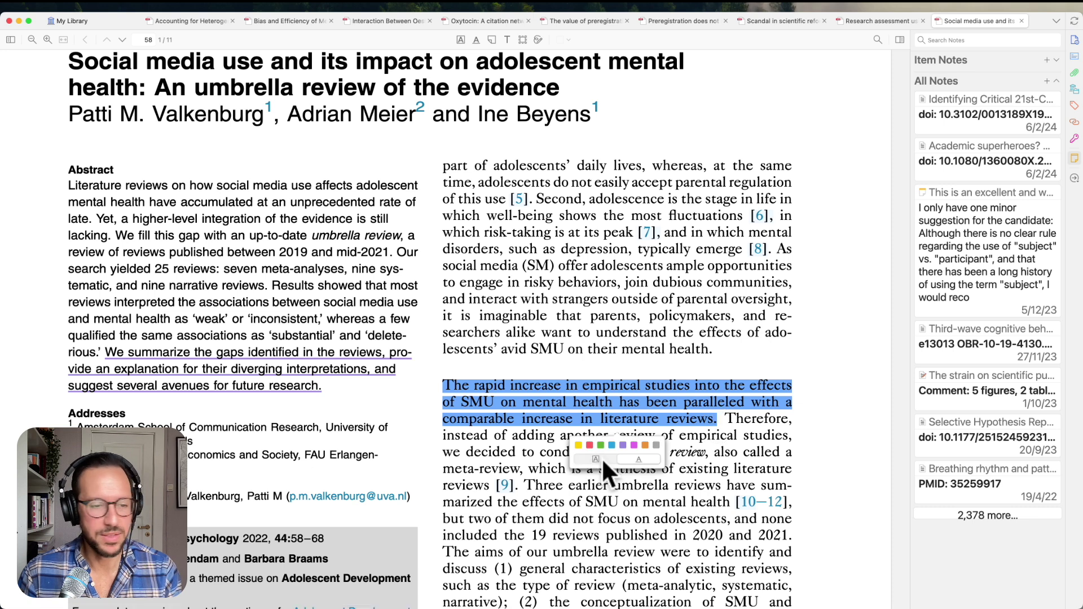
click(590, 445)
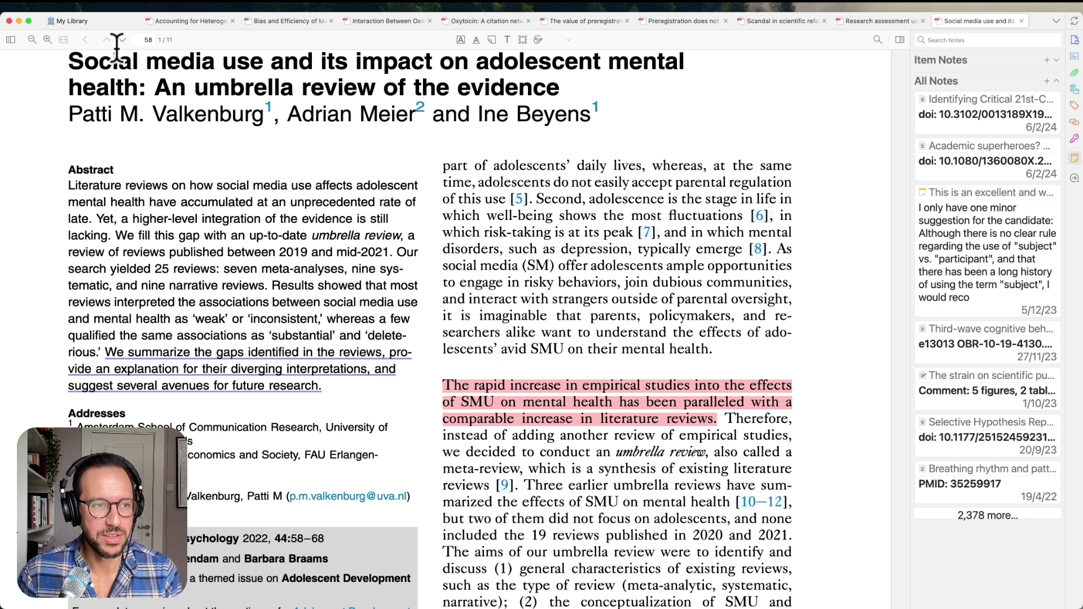
click(83, 17)
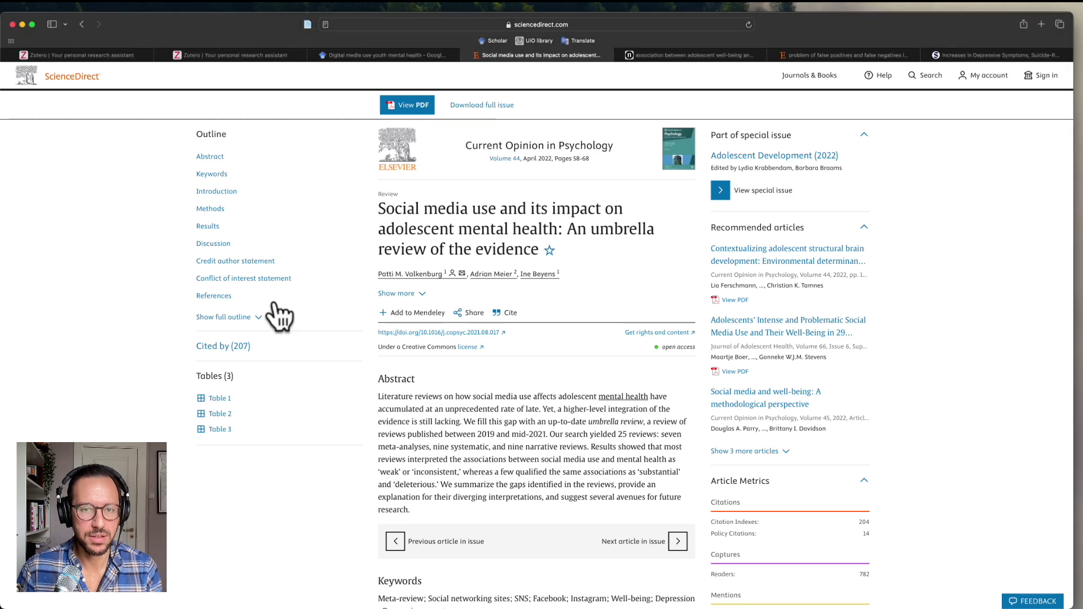
Step: Save the nature.com adolescent well-being and digital technology article to My Library with the Zotero Connector
click(714, 51)
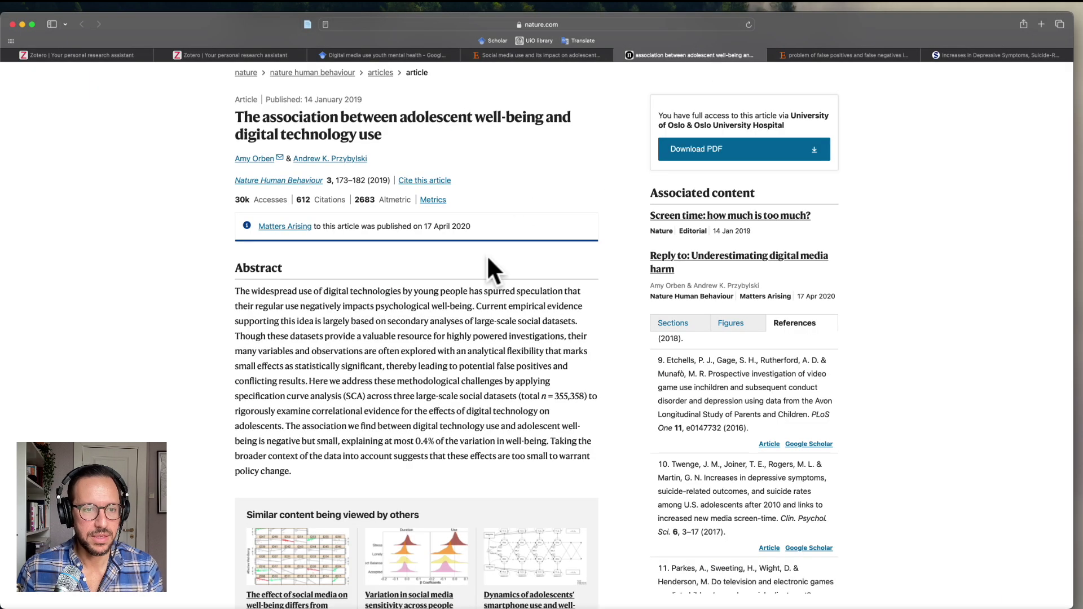
scroll(487, 255, up, 3)
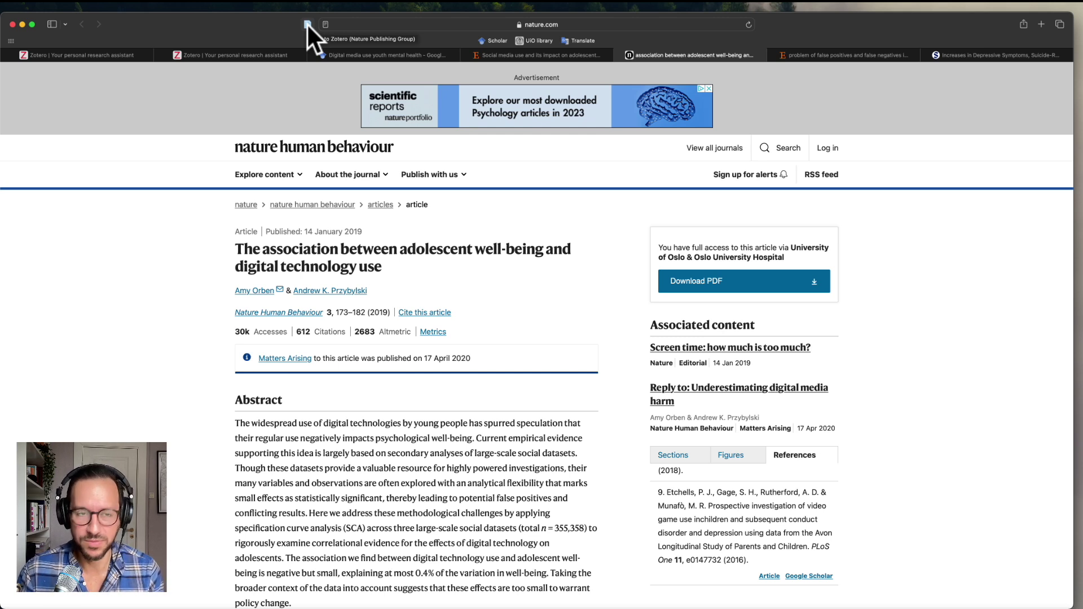
click(307, 23)
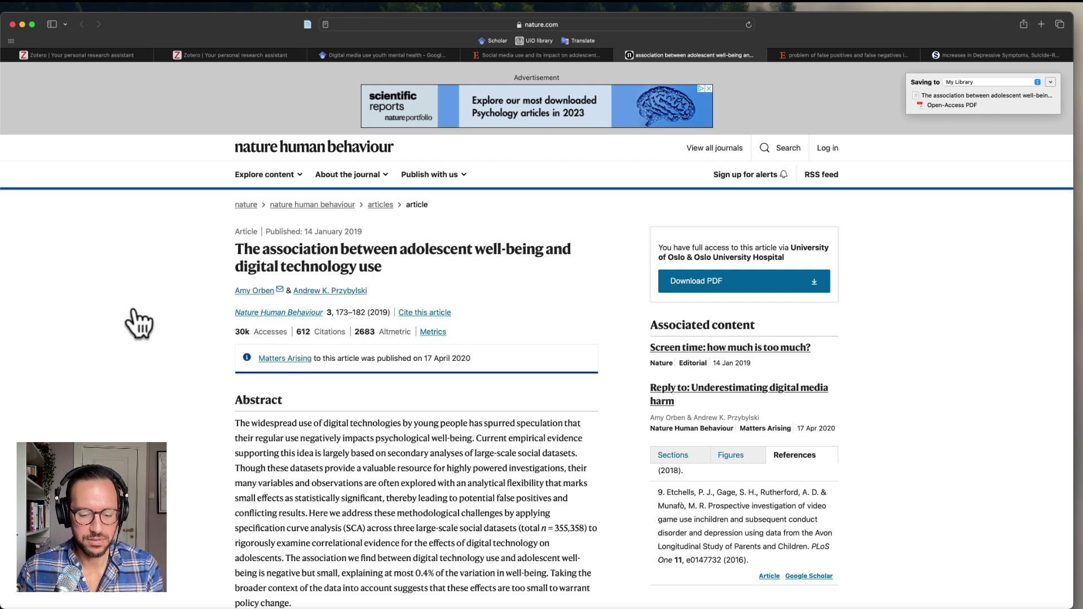
key(super+Tab)
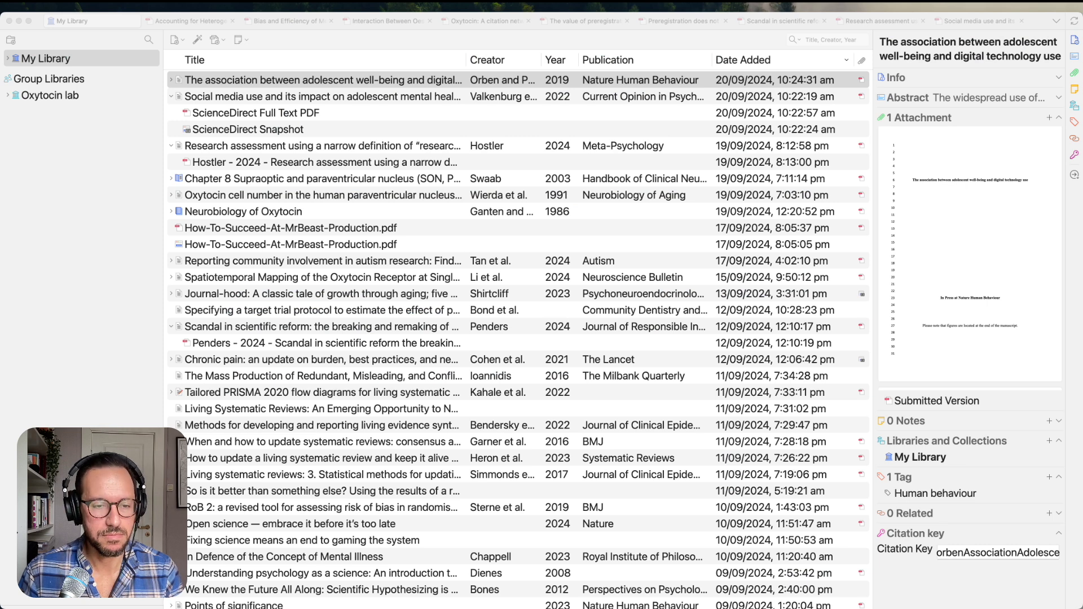
Step: Expand the well-being item, open and skim its 37-page Zenodo Submitted Version PDF, then return to My Library
click(170, 79)
click(223, 94)
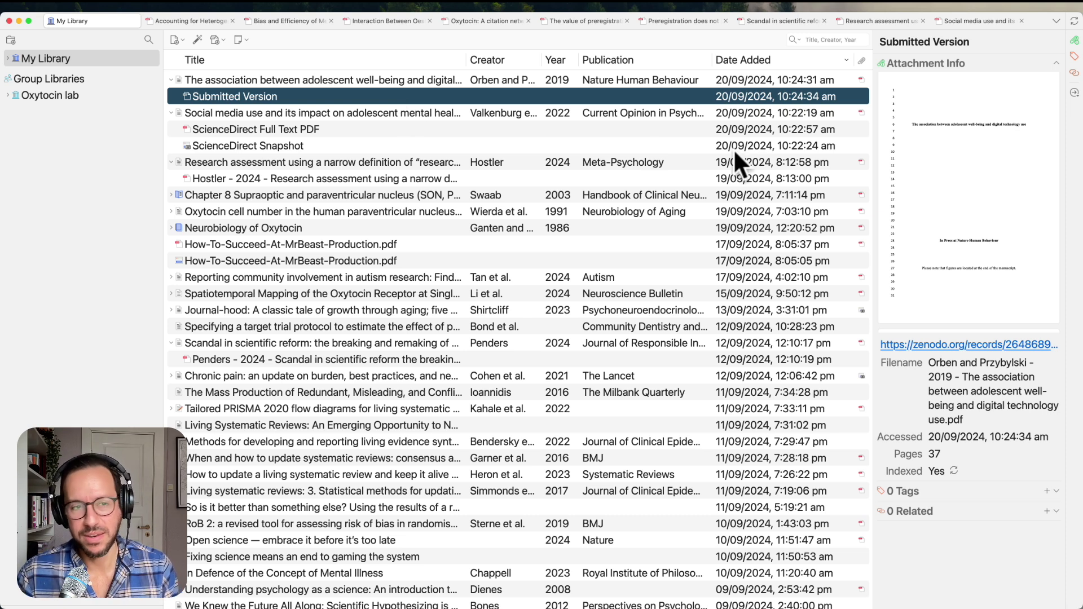
double_click(234, 96)
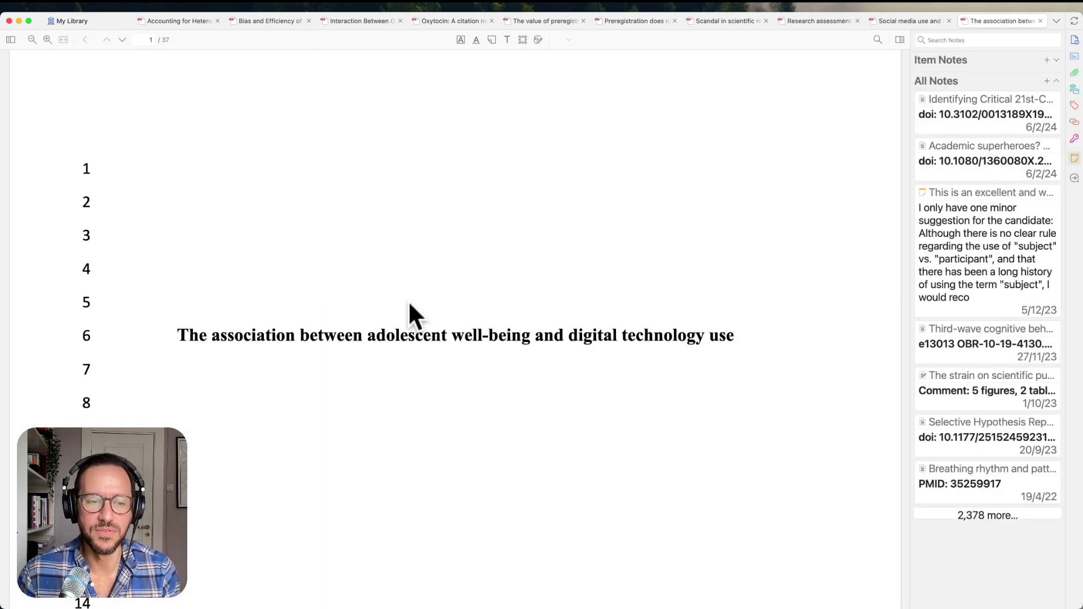
scroll(409, 304, down, 15)
scroll(409, 304, down, 10)
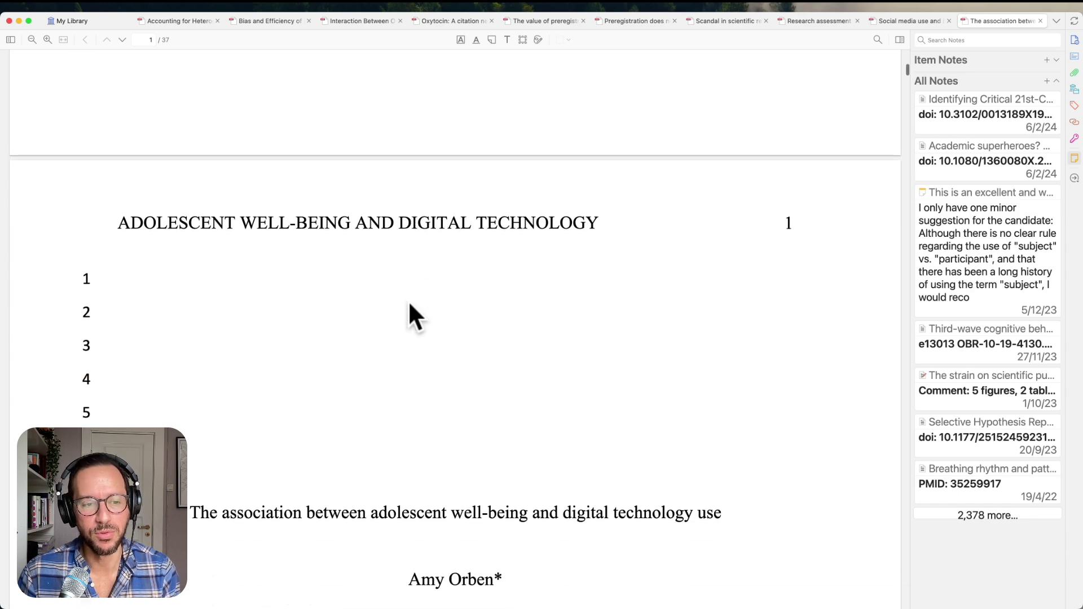
scroll(408, 309, down, 15)
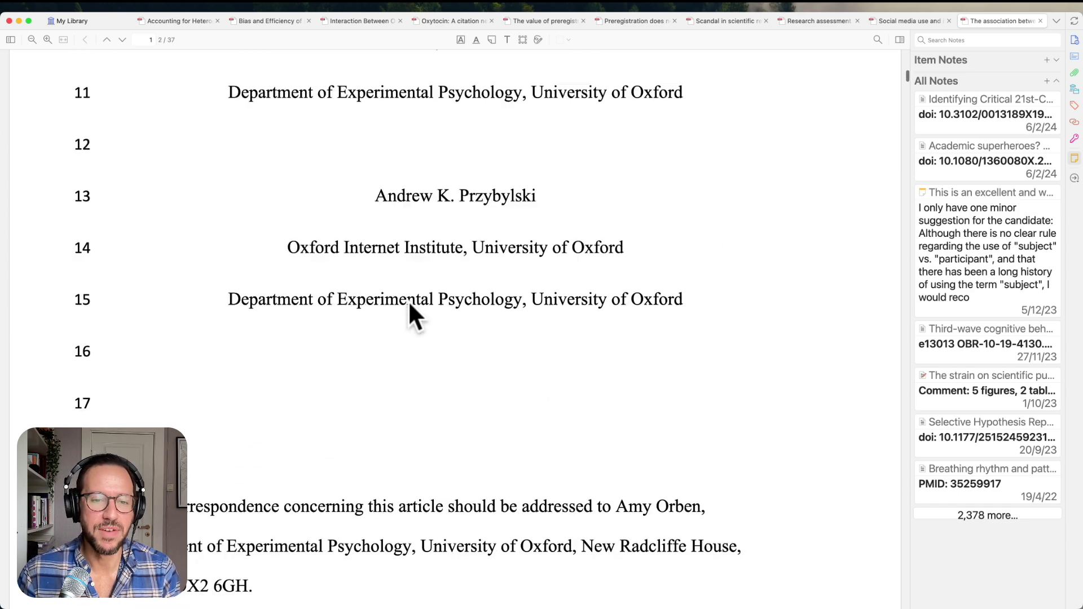
scroll(409, 304, down, 2)
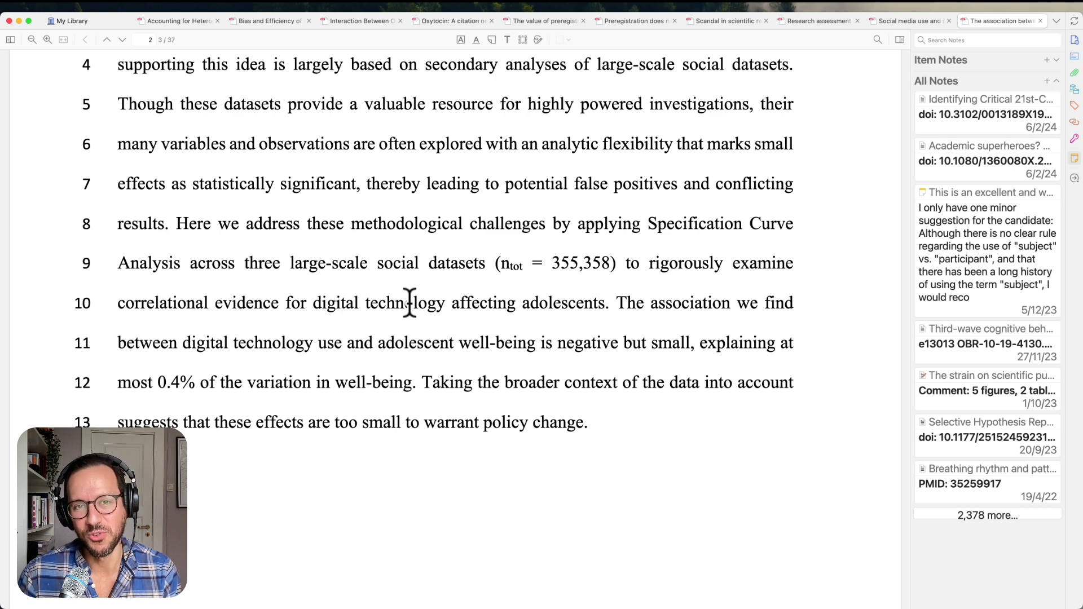
click(84, 21)
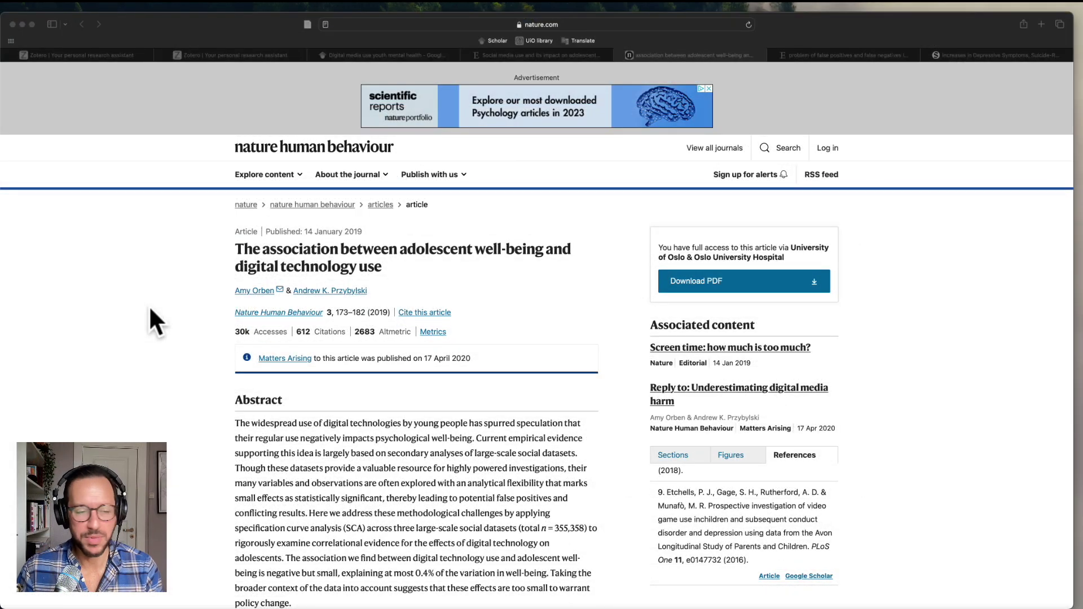
Step: Save the SAGE article on increases in adolescent depressive symptoms to My Library with the Zotero Connector
click(850, 54)
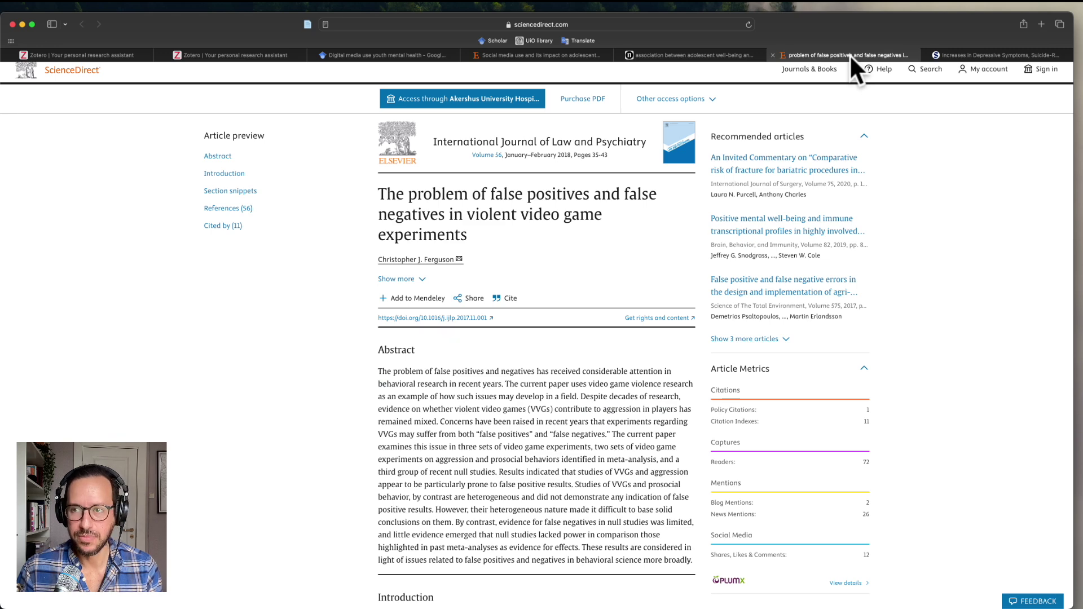
click(948, 55)
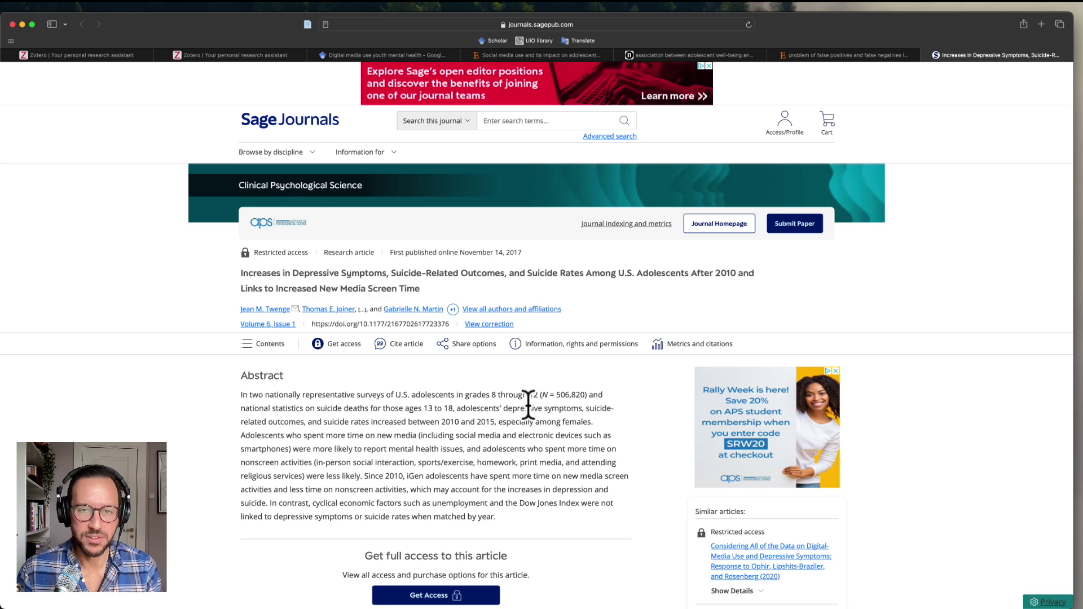
scroll(527, 405, down, 1)
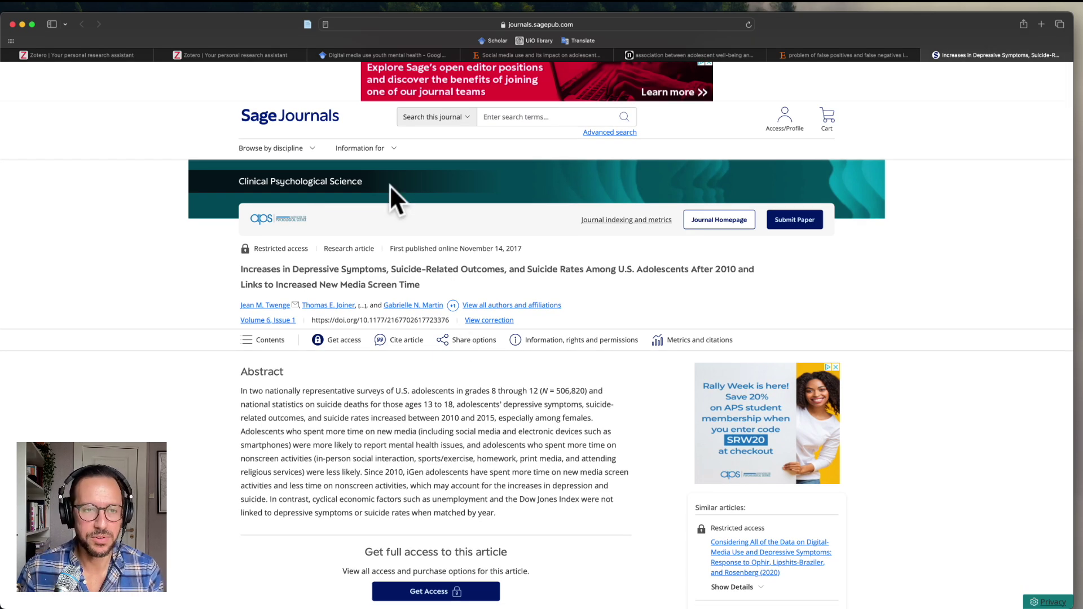
click(307, 24)
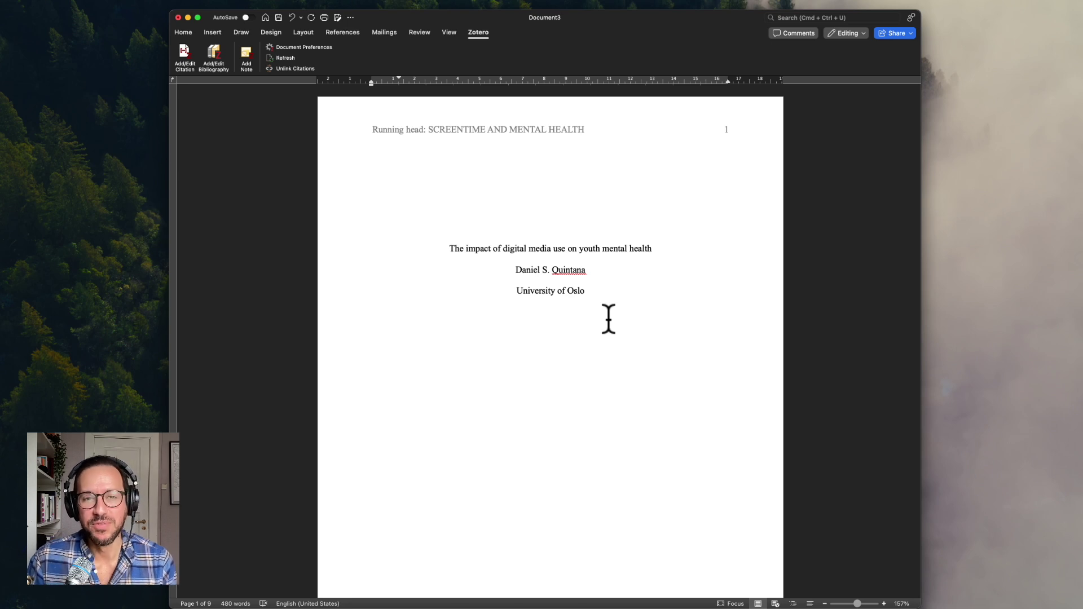
Step: Scroll to page 4's opening paragraph on digital media and youth mental health, keeping the Zotero ribbon tab active
scroll(589, 315, down, 15)
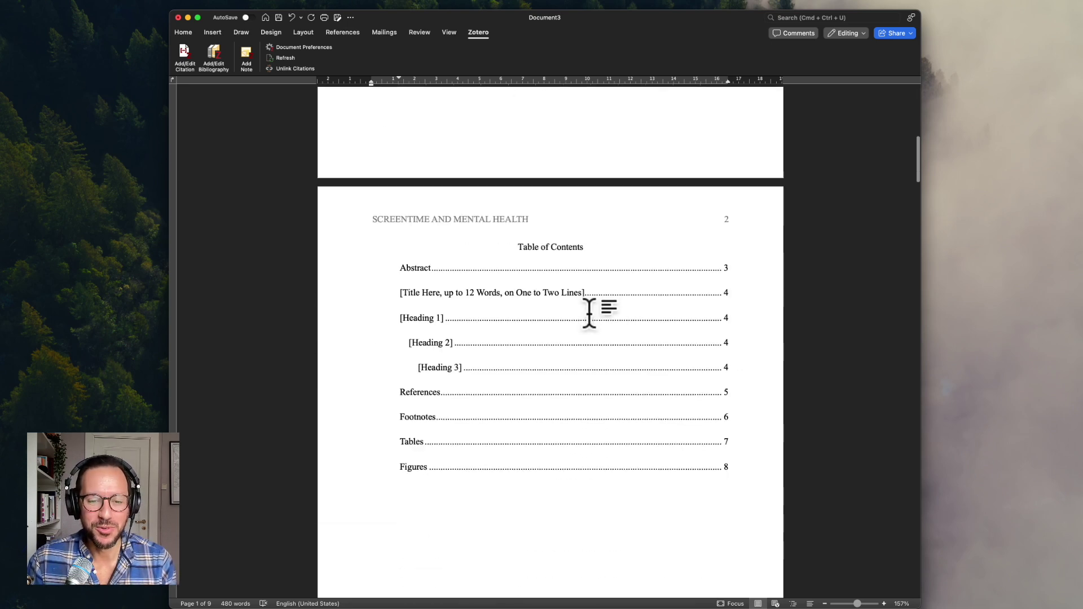
scroll(587, 308, down, 10)
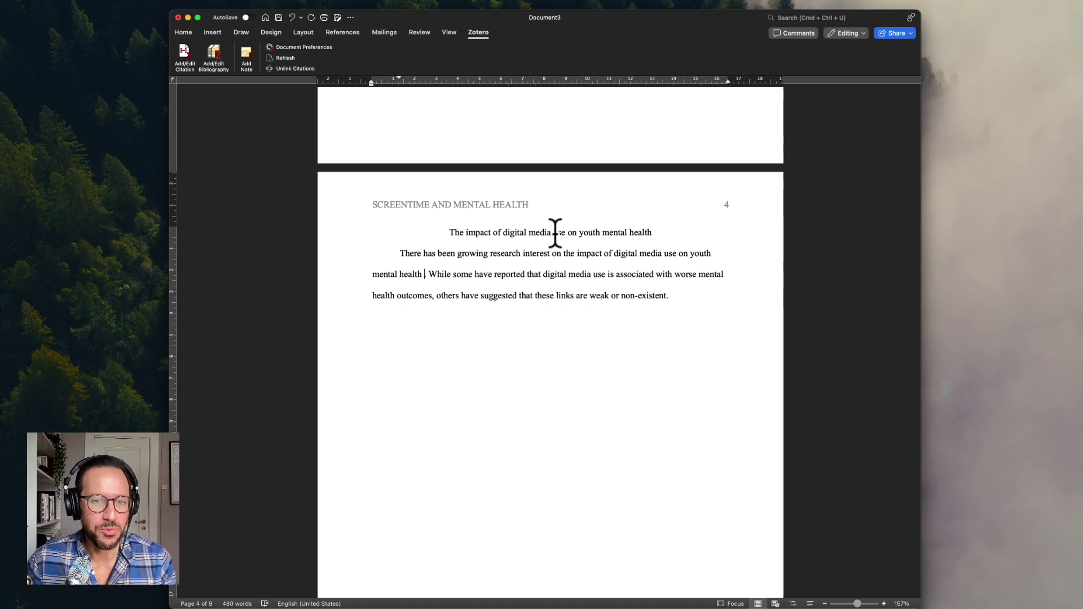
click(185, 32)
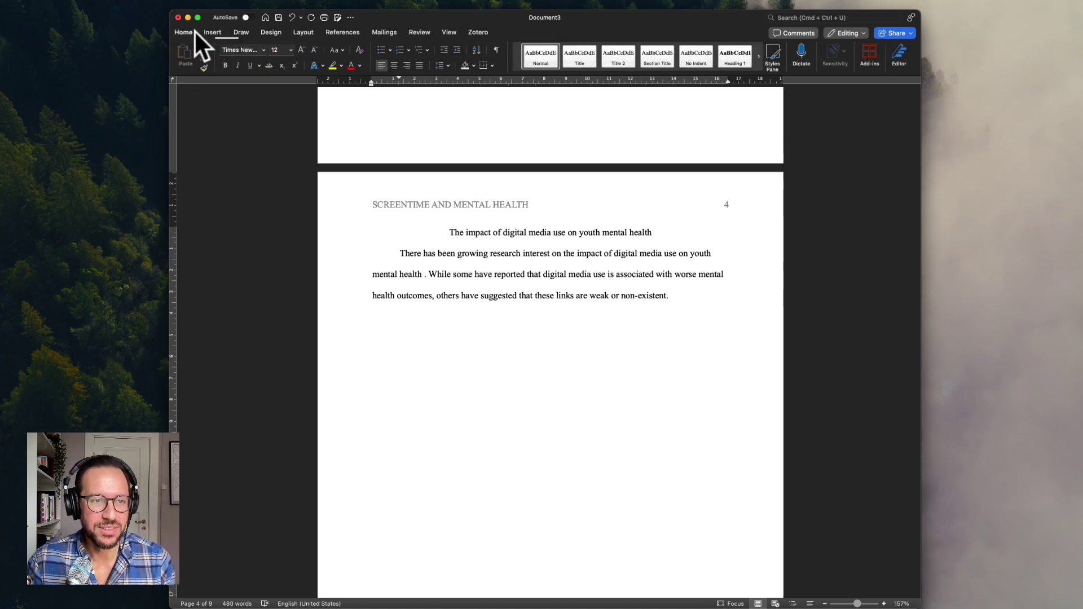
click(473, 32)
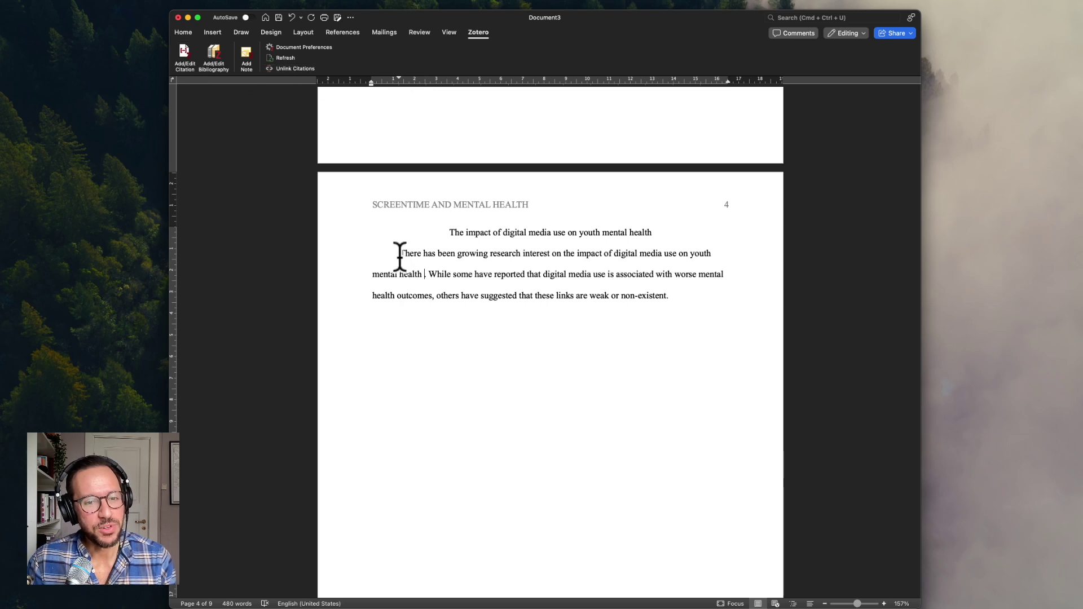
Step: Start a citation and choose American Psychological Association 7th edition as the document's citation style
click(183, 55)
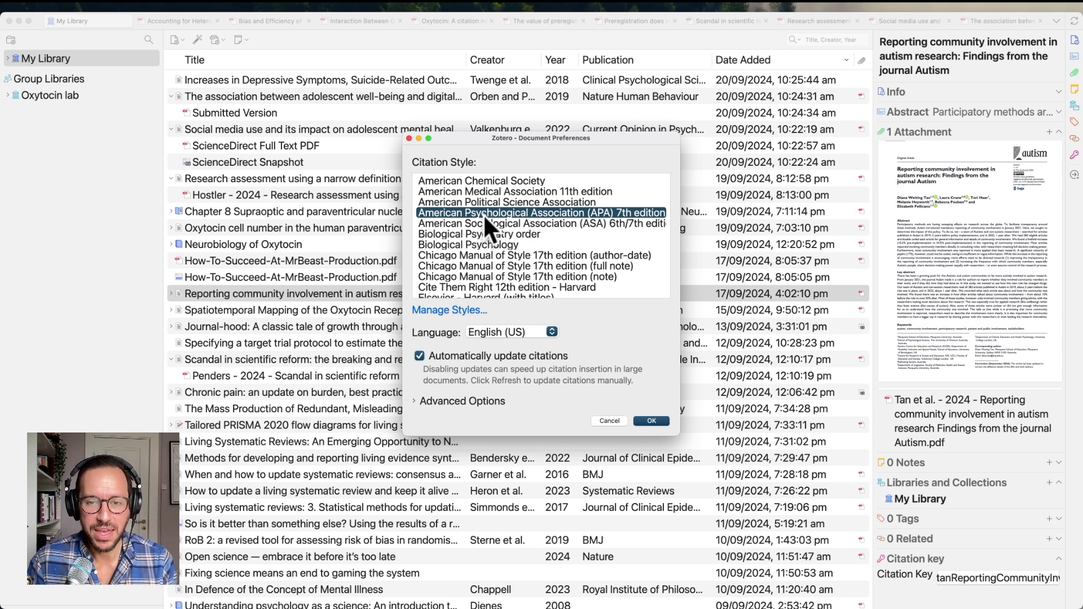
click(651, 421)
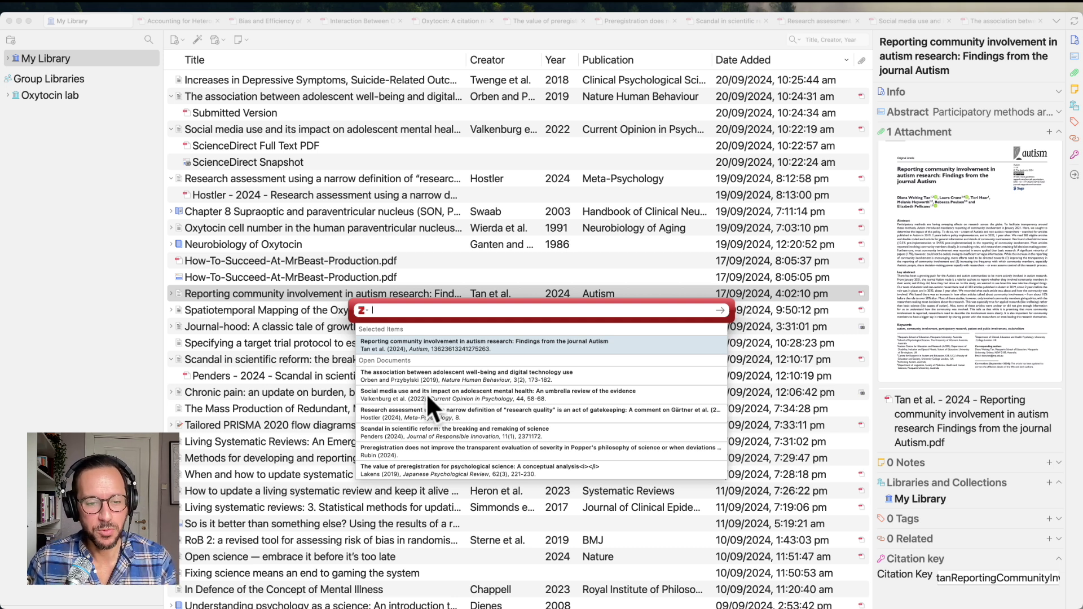
Step: Insert the Valkenburg et al., 2022 citation after 'youth mental health'
click(424, 392)
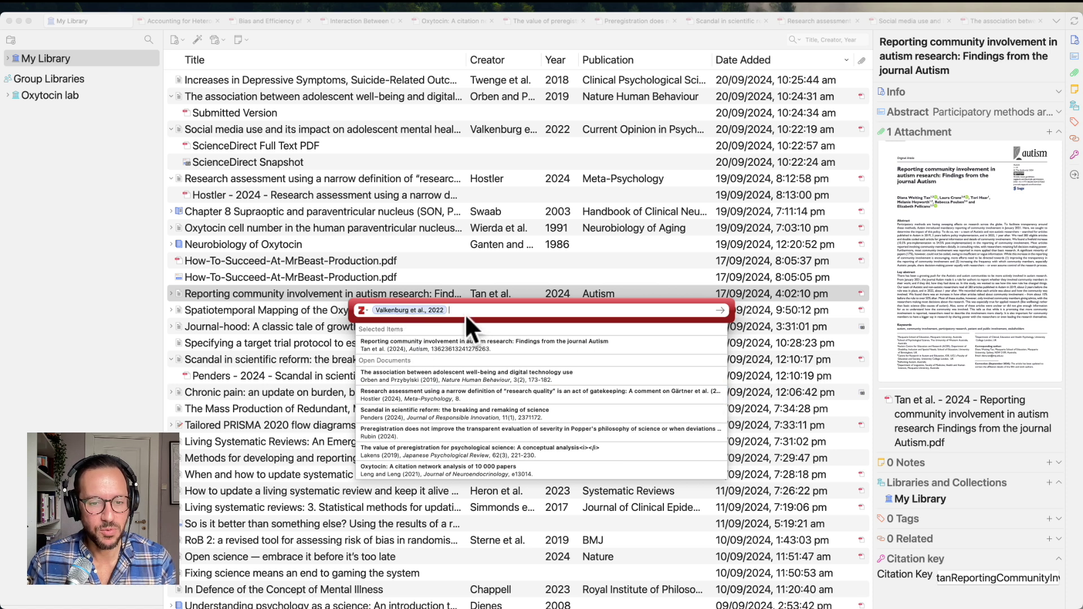
key(Return)
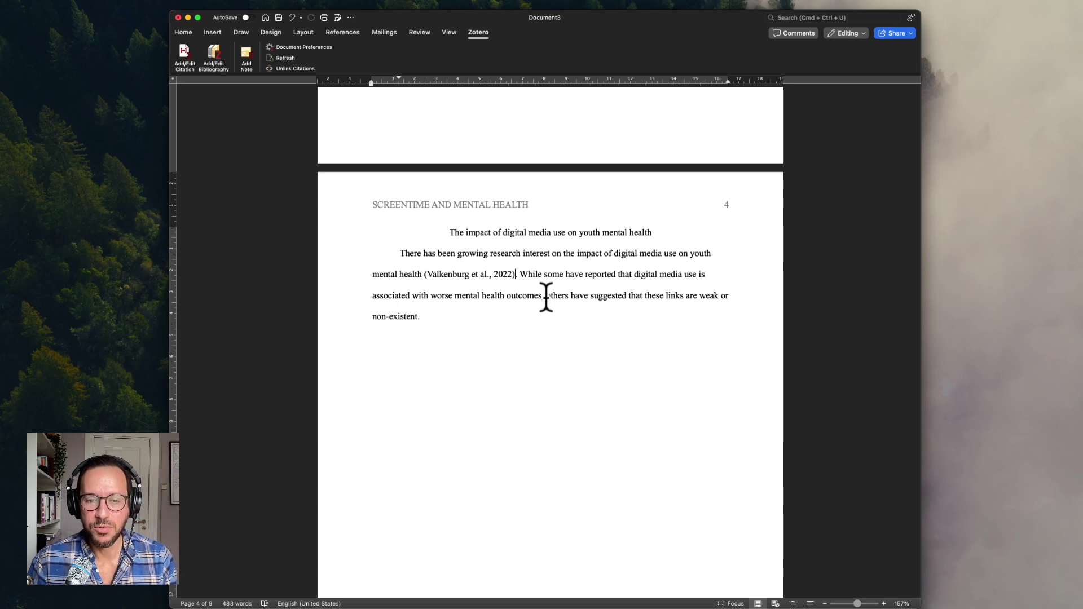
Step: Insert a Twenge et al., 2018 citation after 'worse mental health outcomes' by searching 'twenge'
click(541, 308)
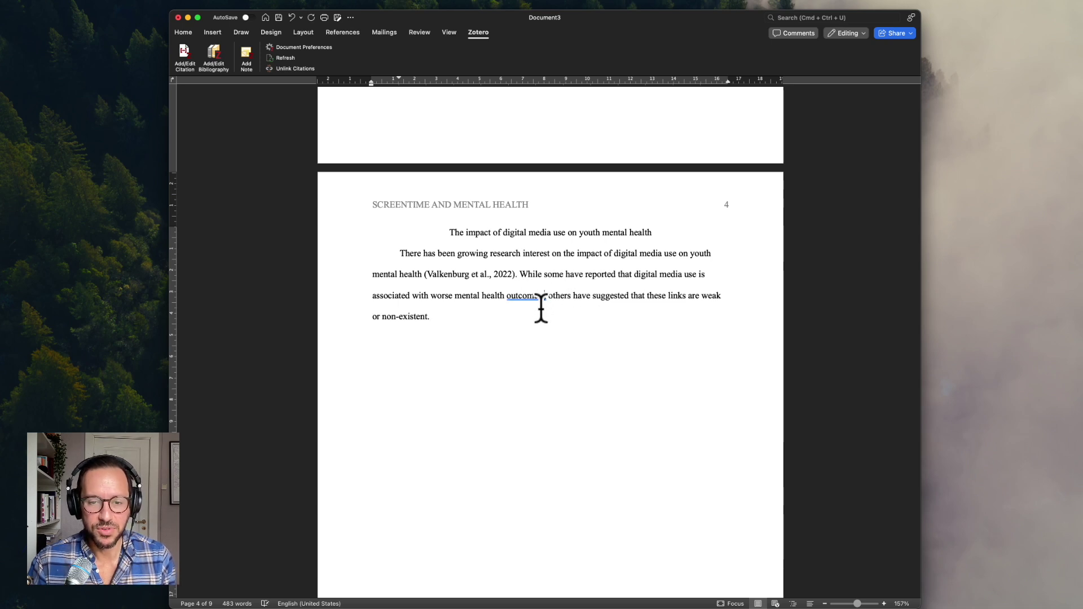
click(186, 56)
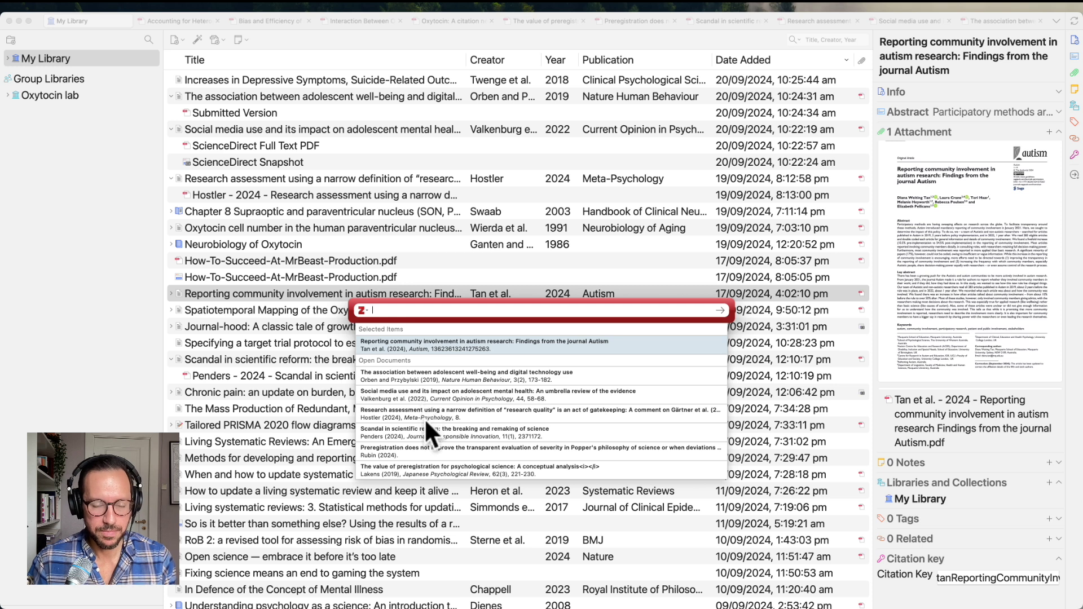
text(tweng)
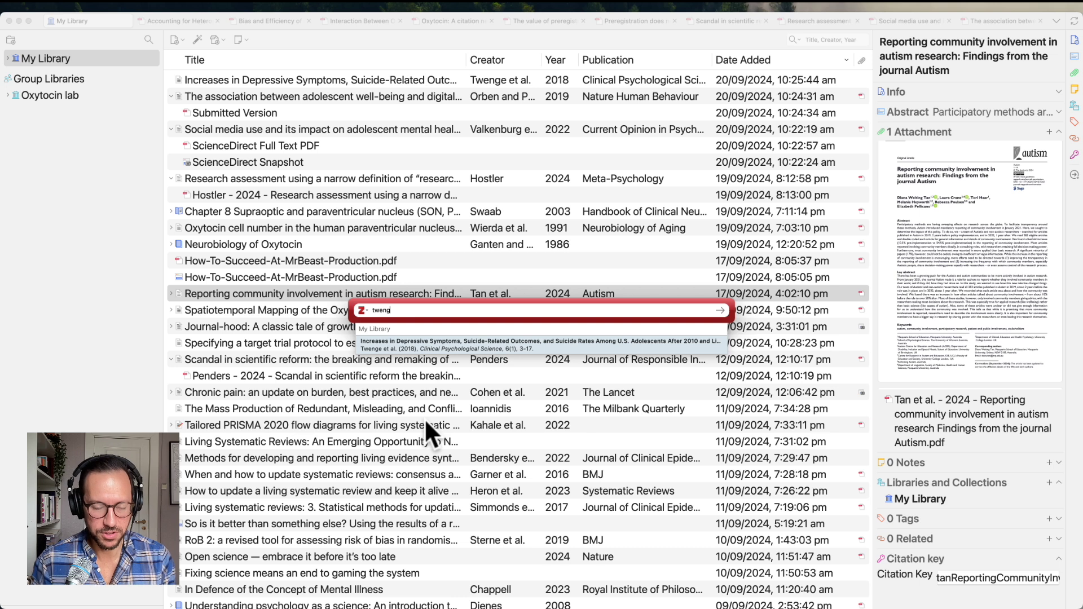
text(e)
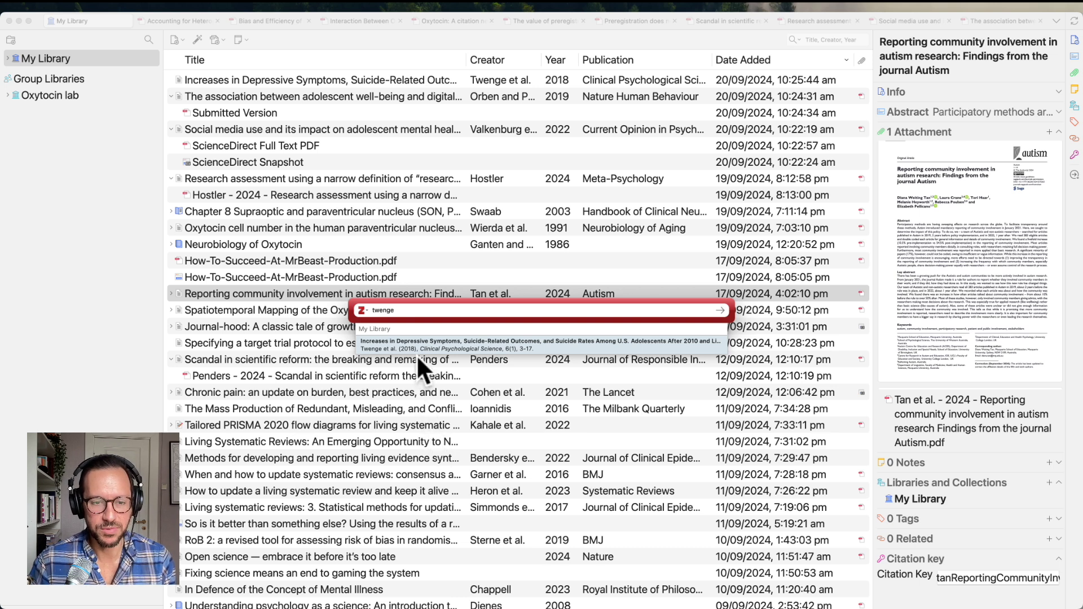
key(Return)
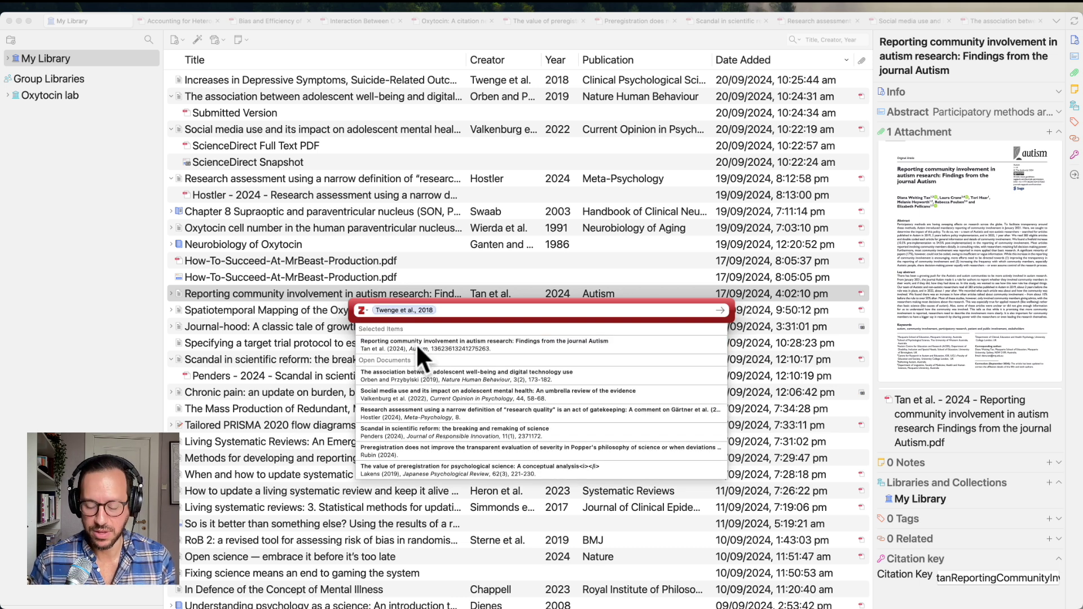
key(Return)
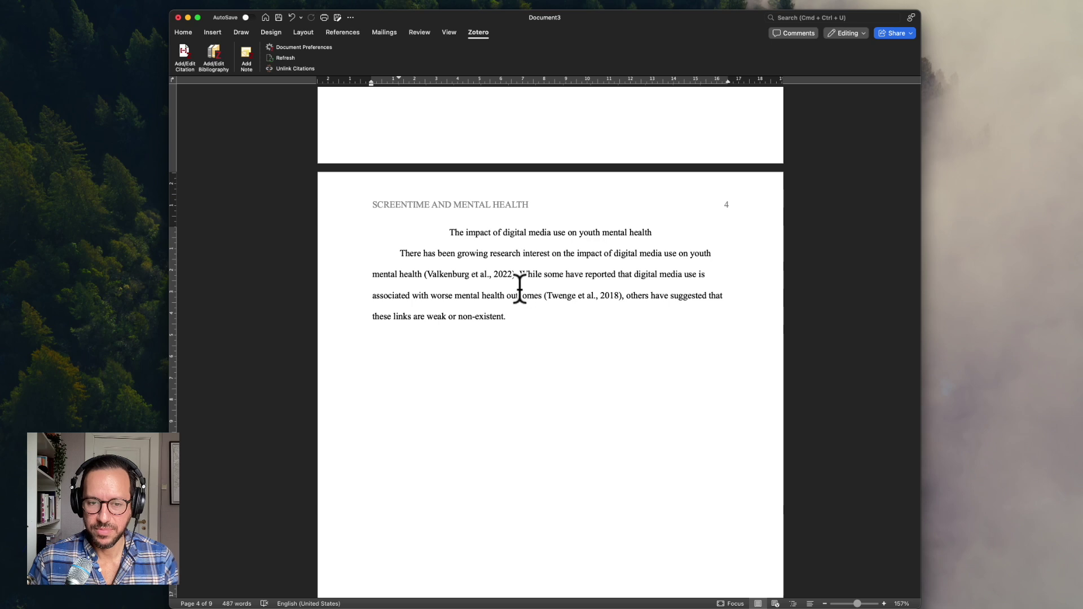
scroll(517, 285, down, 10)
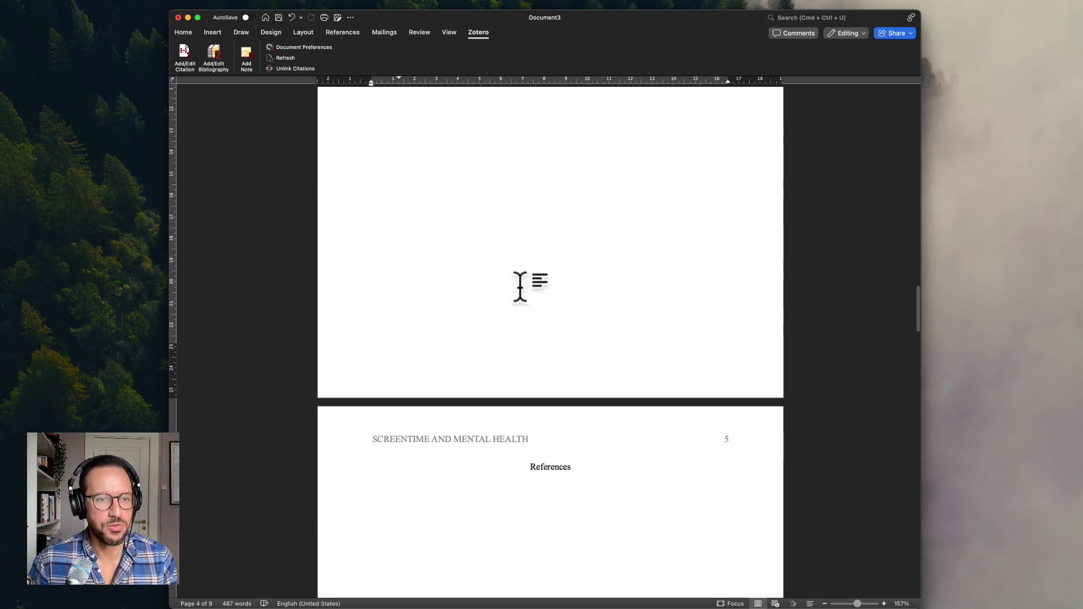
Step: Insert the Zotero bibliography below the page 5 References heading and review the Twenge and Valkenburg entries
scroll(520, 285, down, 2)
click(502, 422)
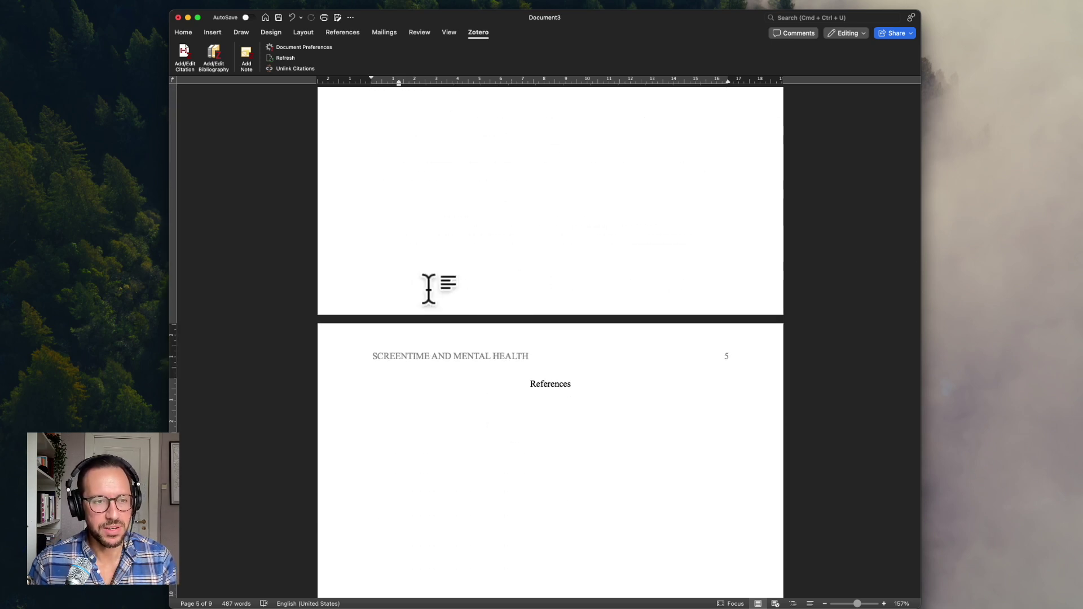
click(215, 55)
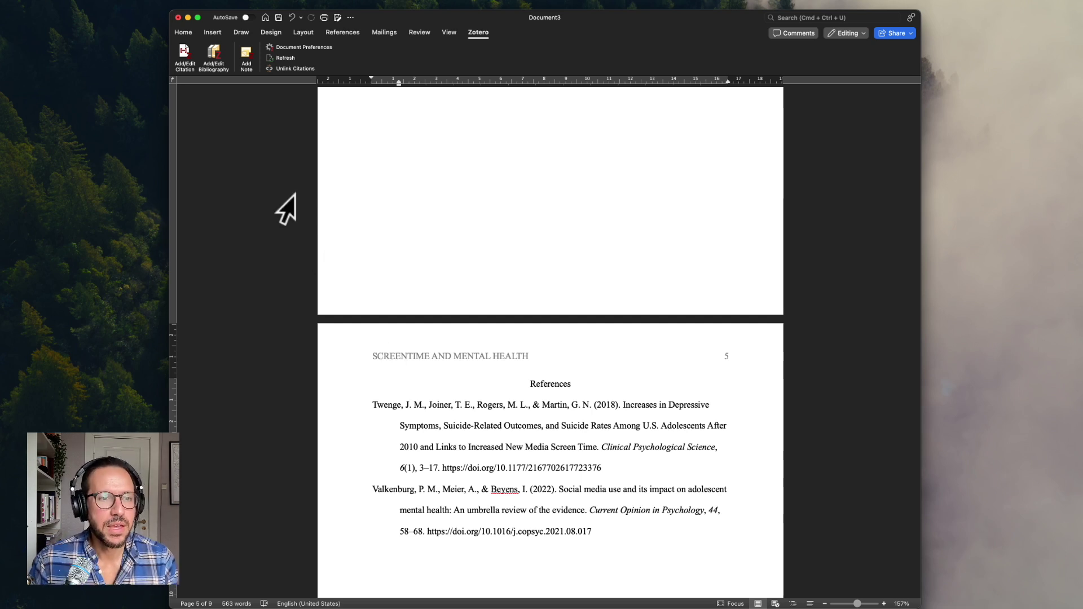
scroll(428, 324, down, 3)
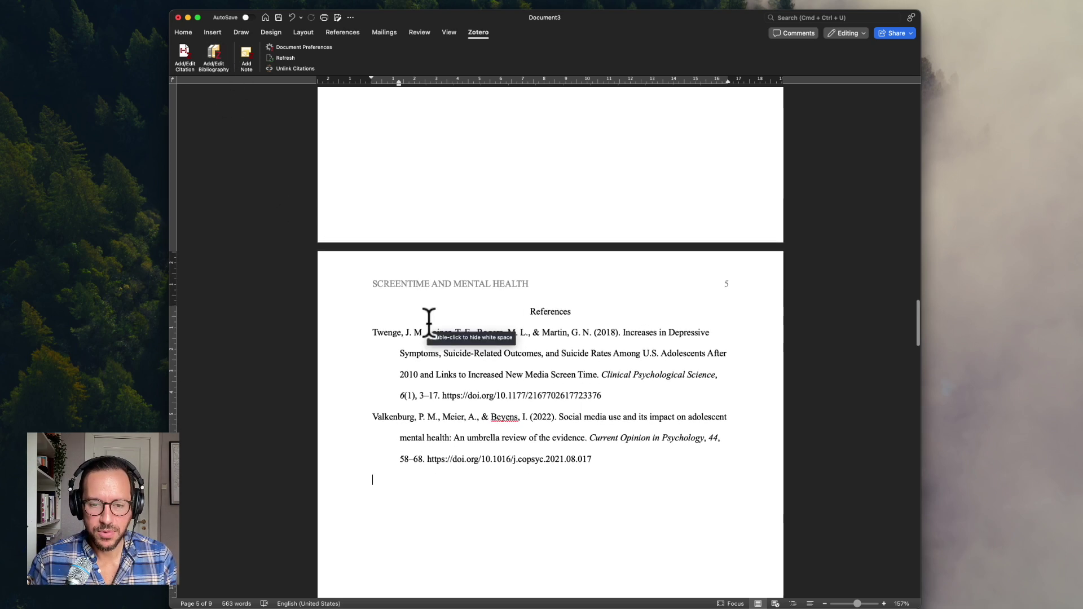
scroll(533, 374, up, 10)
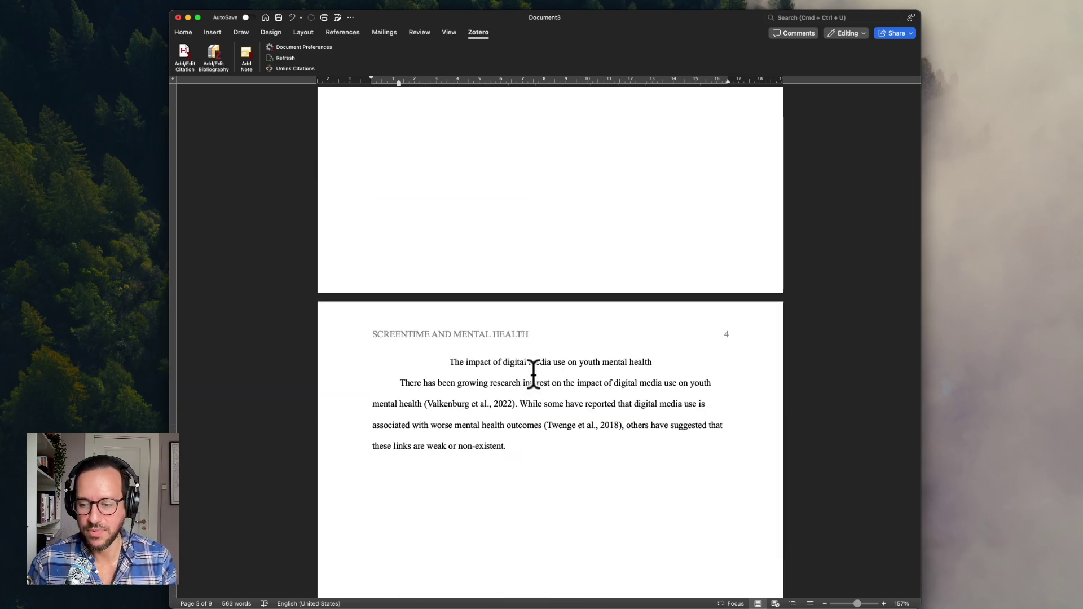
scroll(479, 419, down, 10)
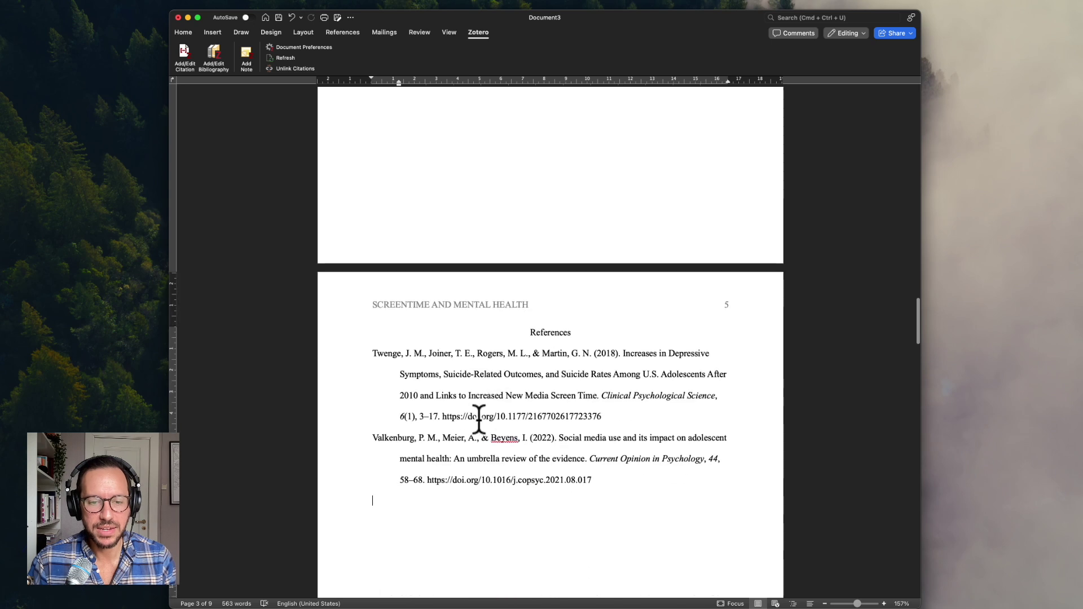
scroll(454, 362, up, 8)
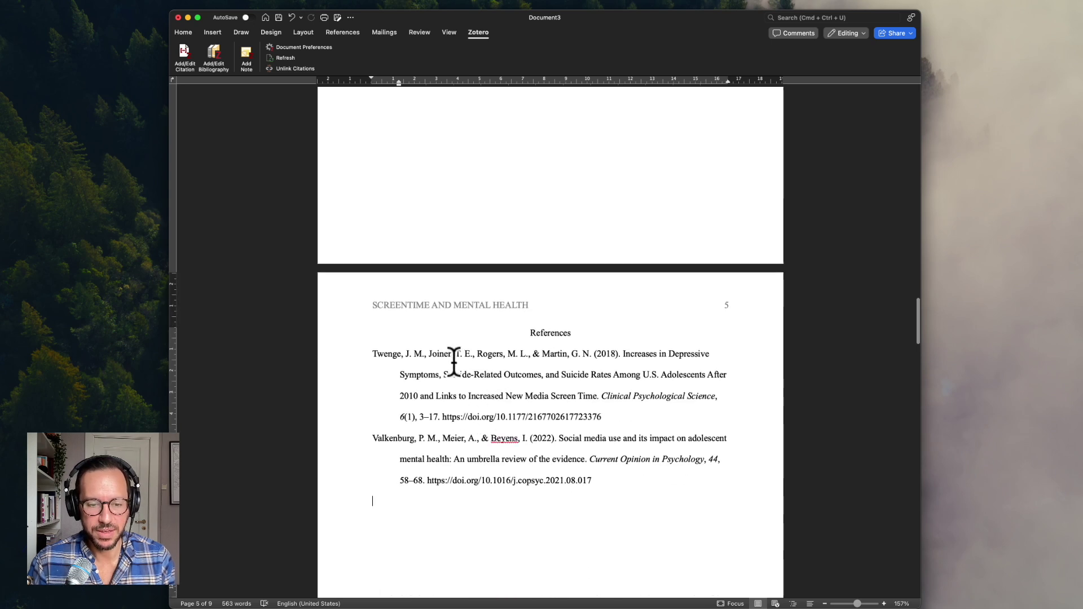
scroll(455, 362, up, 2)
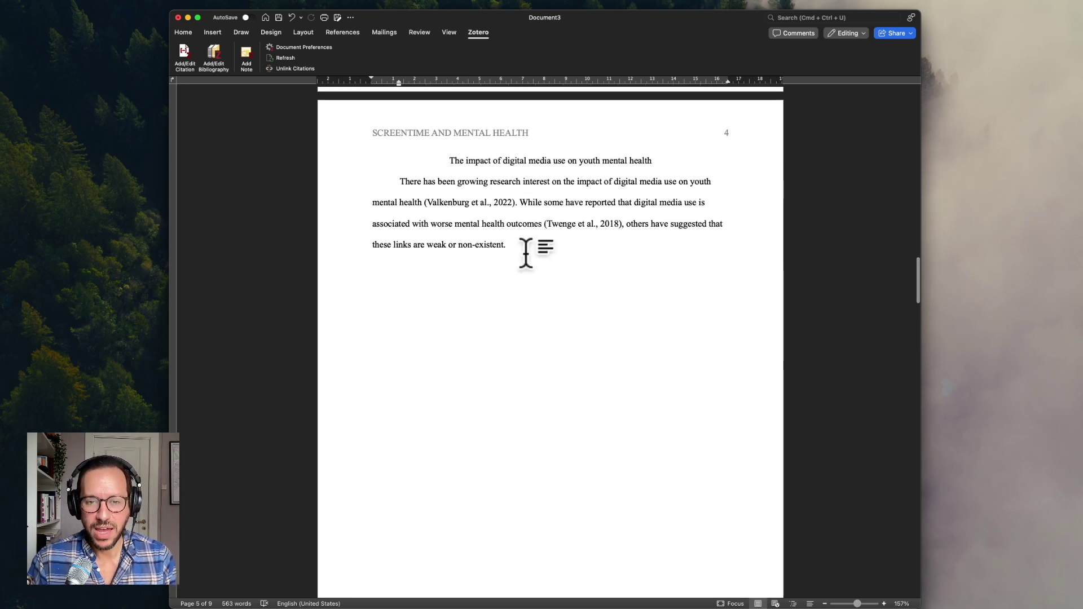
scroll(526, 252, up, 1)
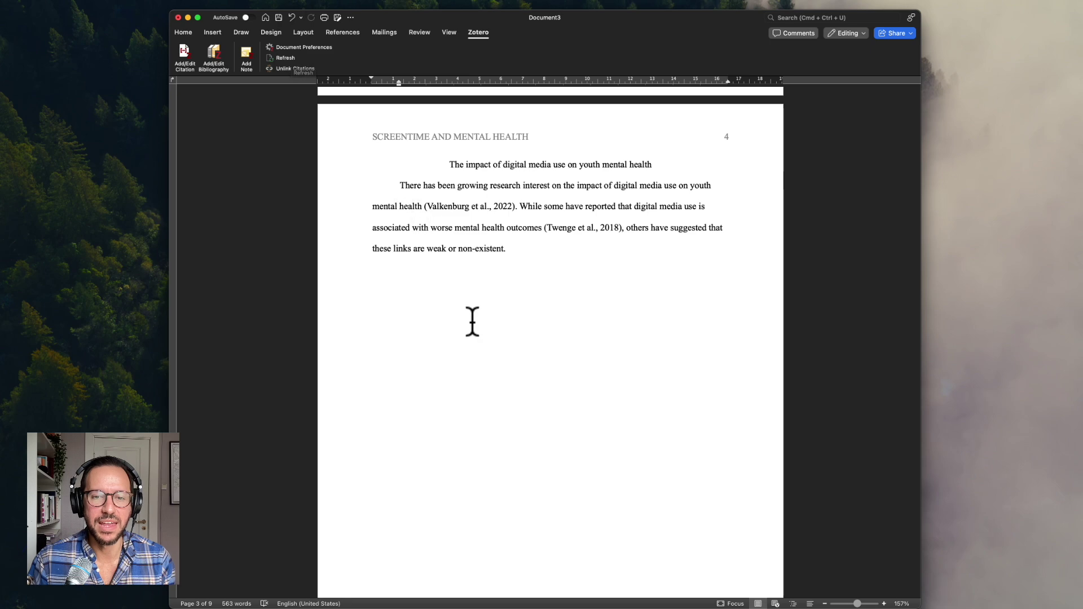
scroll(472, 322, down, 10)
scroll(471, 319, up, 10)
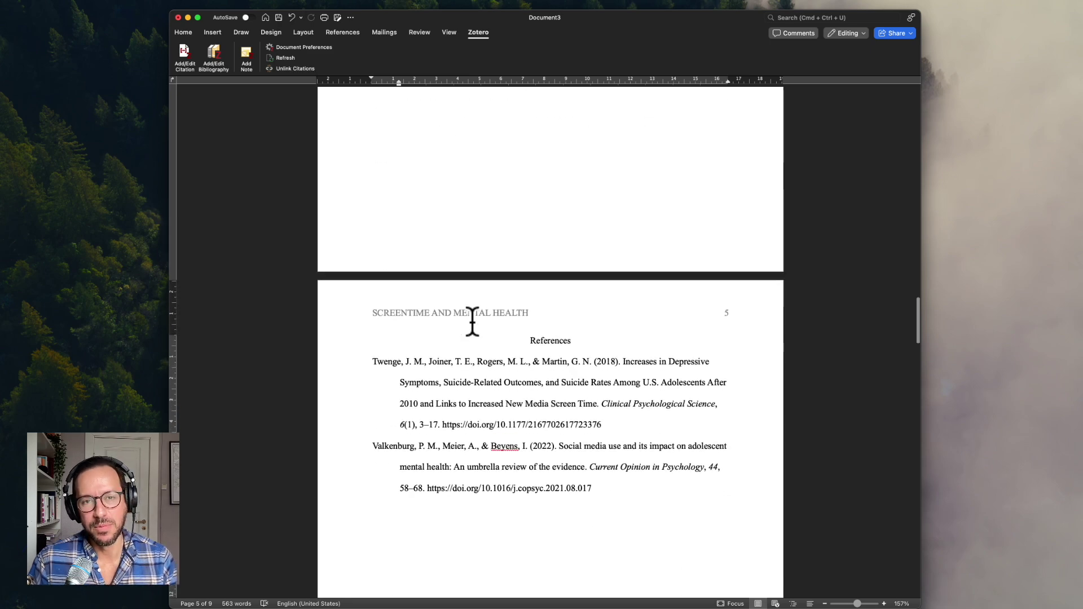
scroll(471, 320, up, 3)
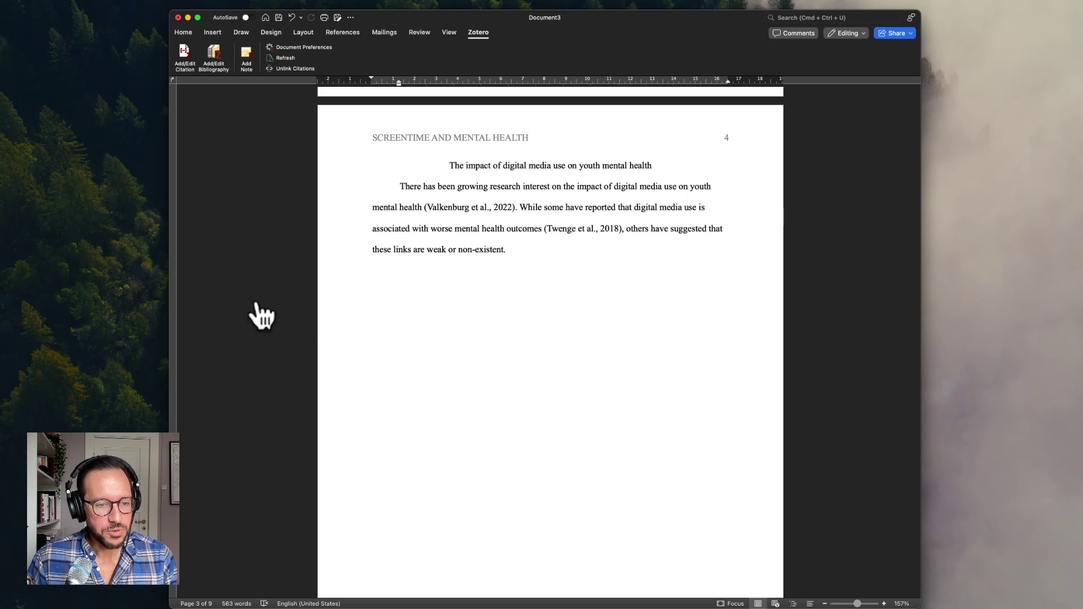
Step: Look over the Zotero library window, then go on to Safari
key(super+Tab)
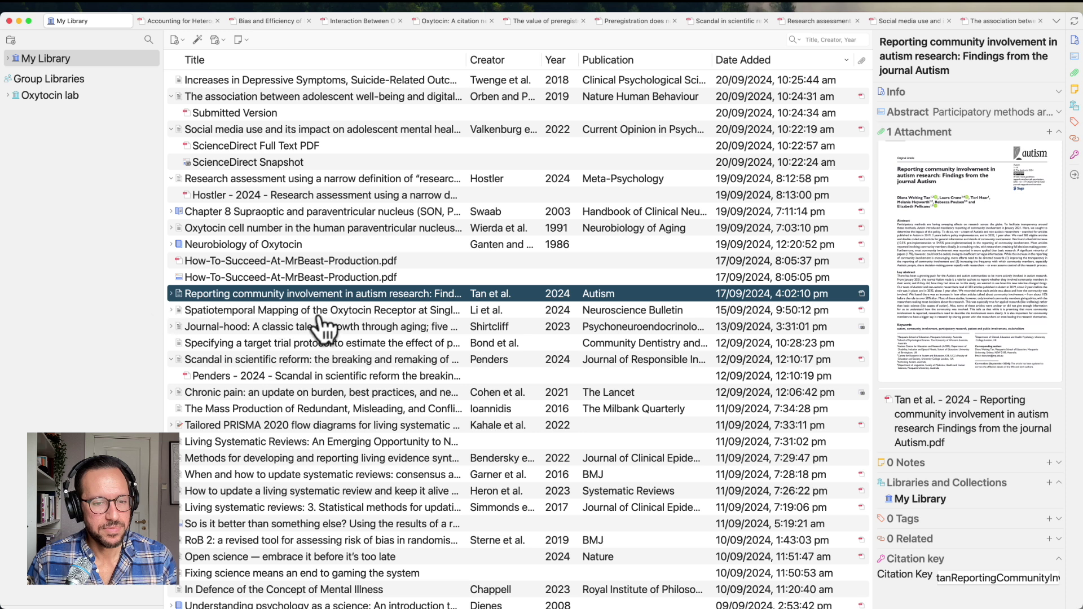
key(super+Tab)
Step: On zotero.org, go from the account profile to the Groups page and start a new group
click(110, 55)
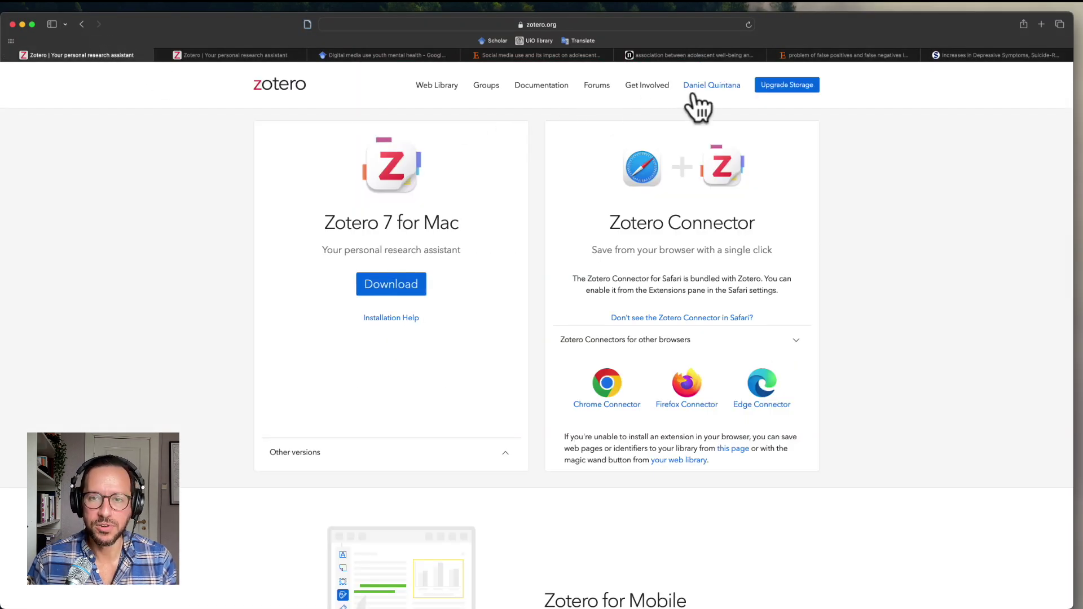
click(727, 89)
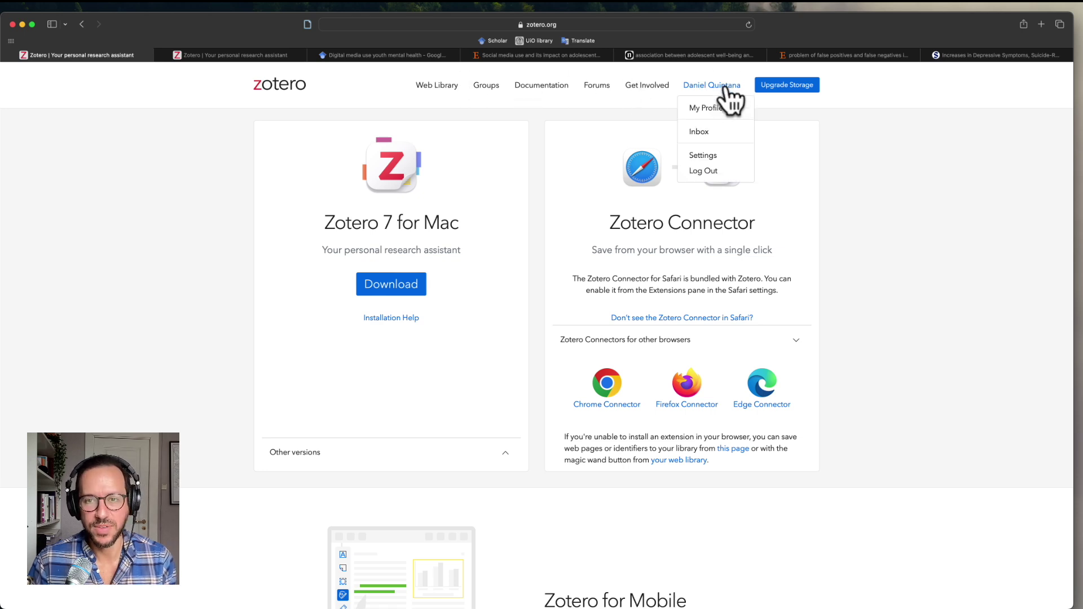
click(715, 105)
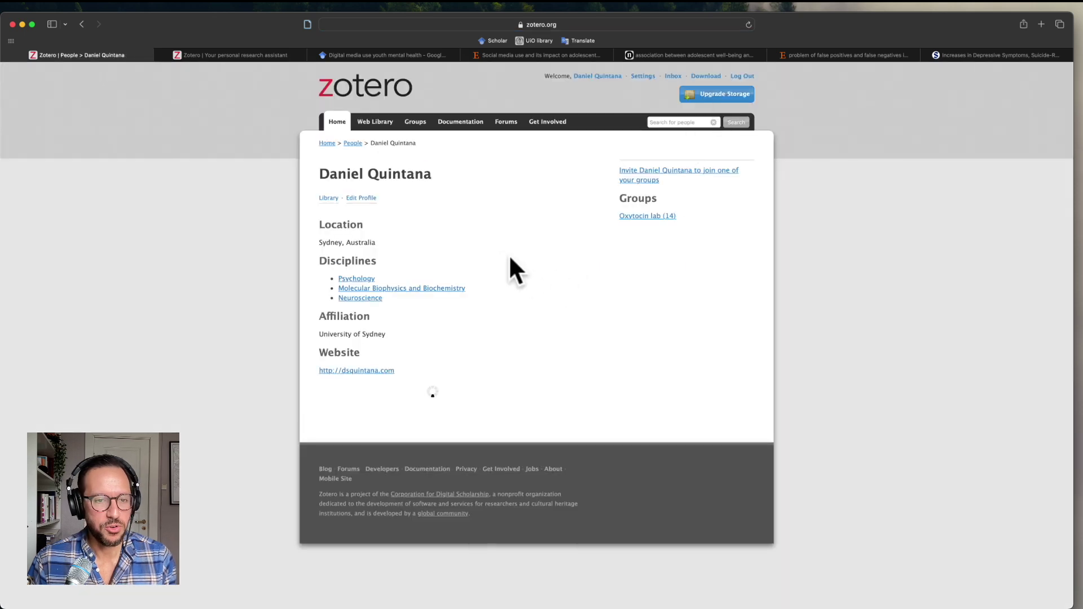
click(417, 124)
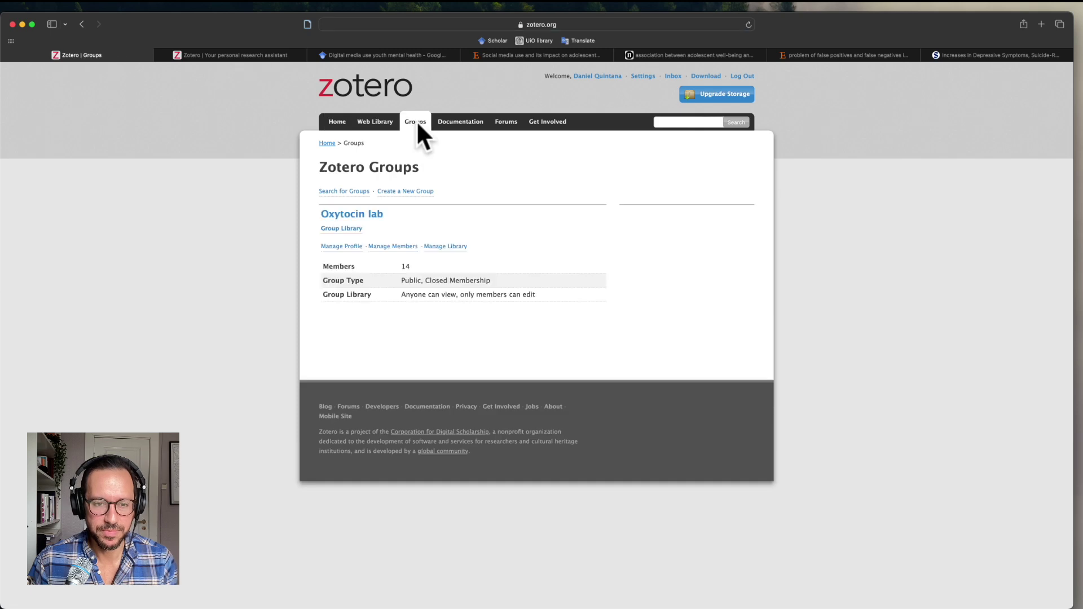
click(412, 192)
Step: Create the private-membership group PSY2101b, save its settings, and return to Zotero desktop
click(377, 236)
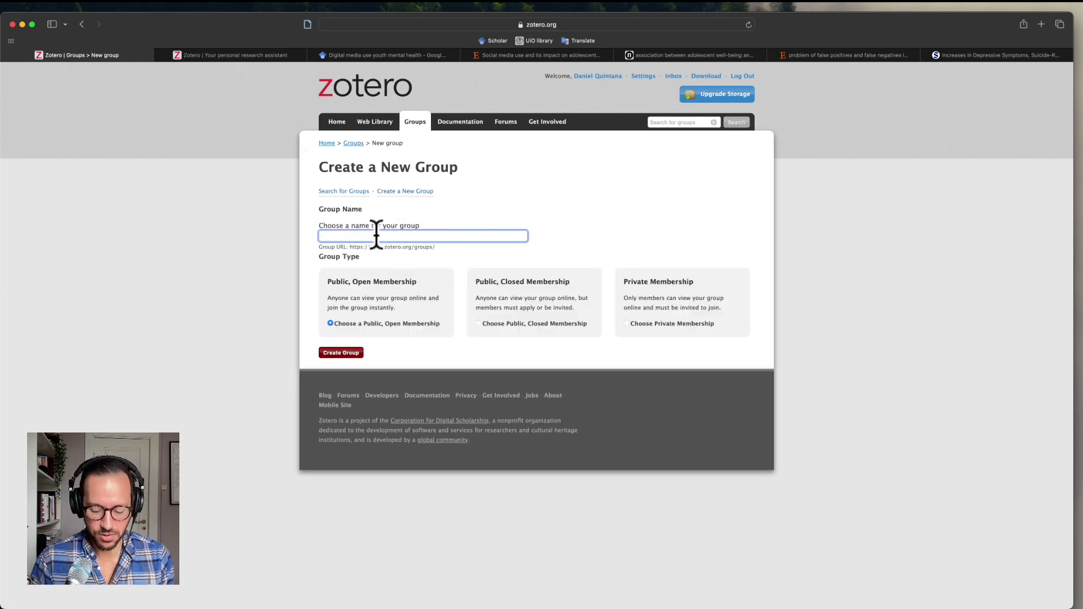
text(PSY2101)
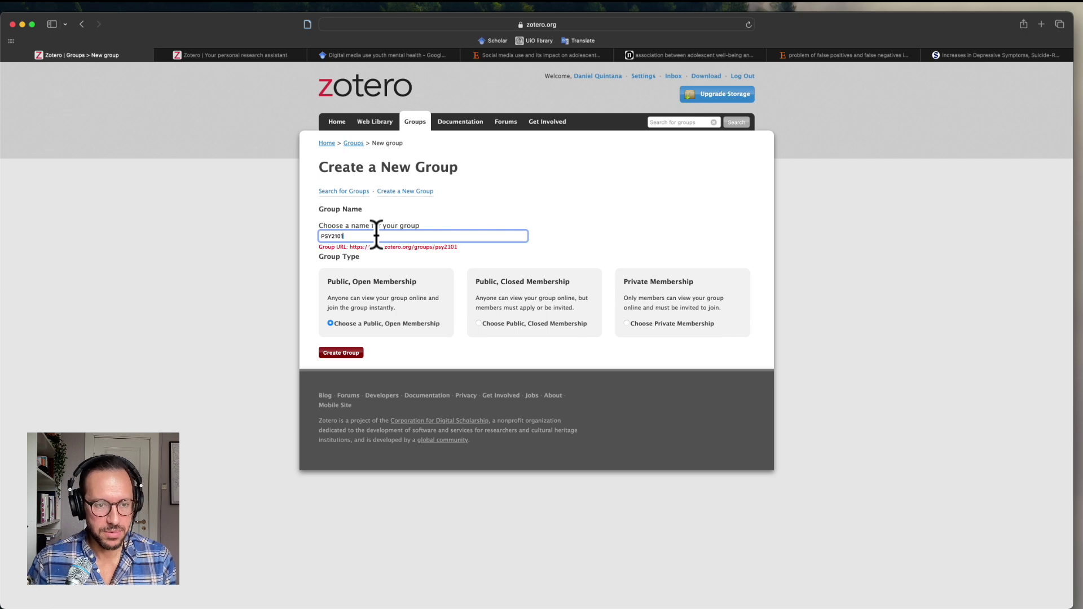
text(b)
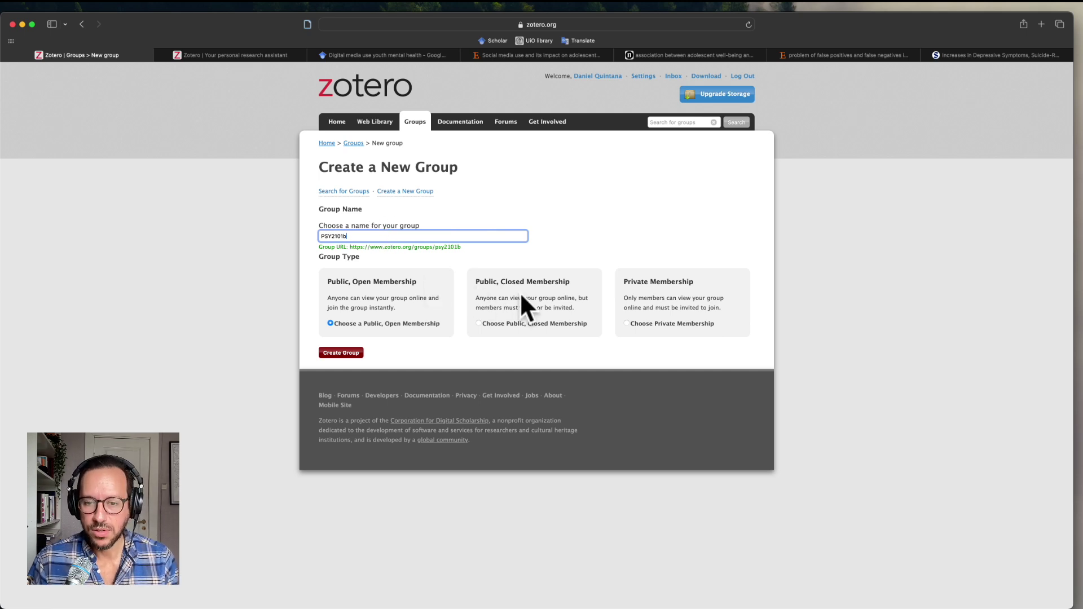
click(633, 321)
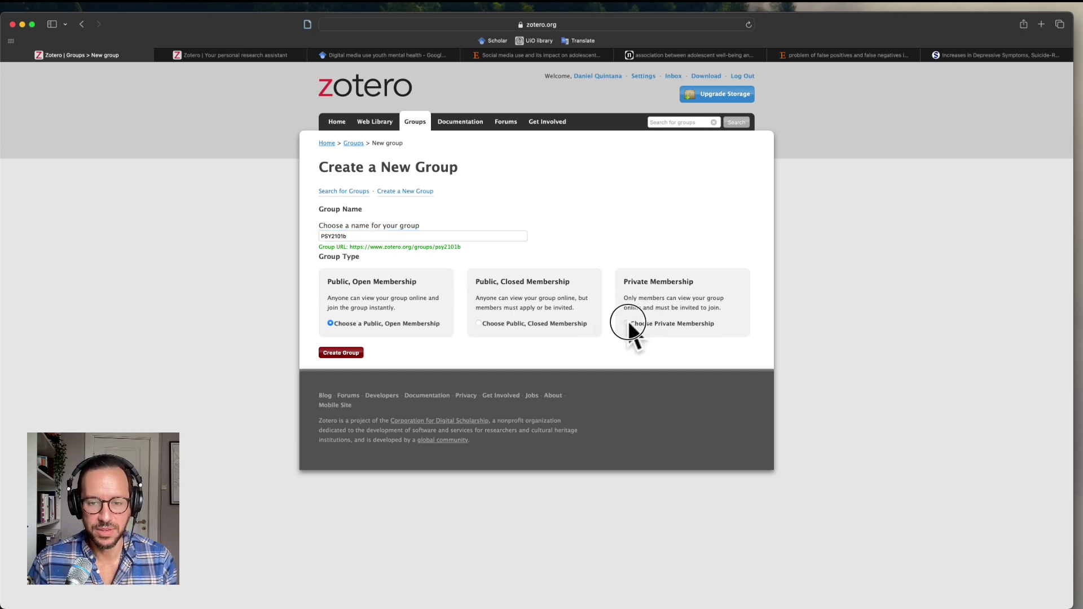
click(355, 351)
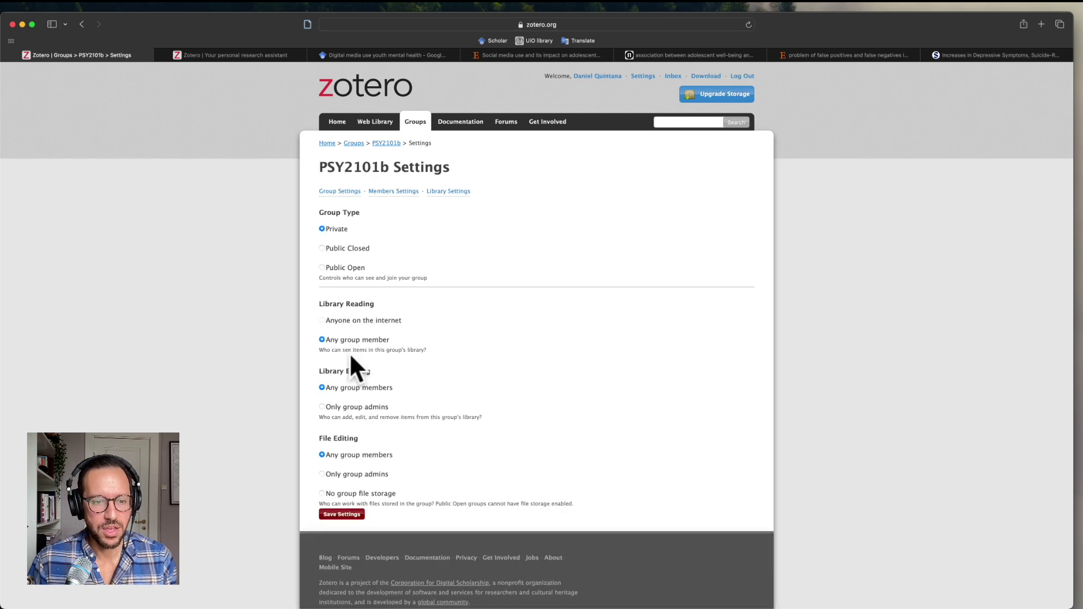
click(354, 514)
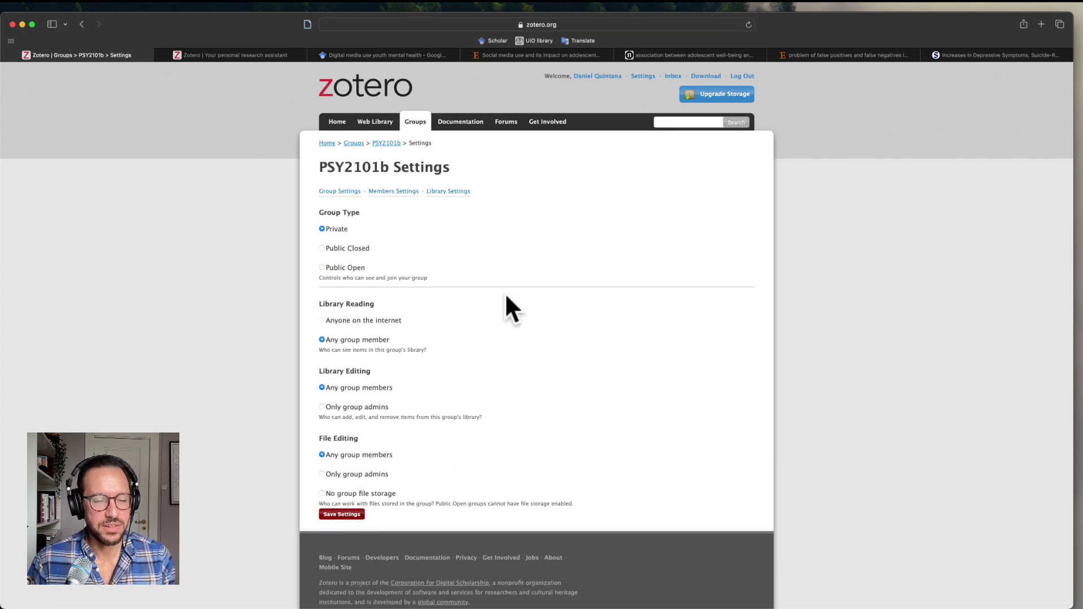
key(super+Tab)
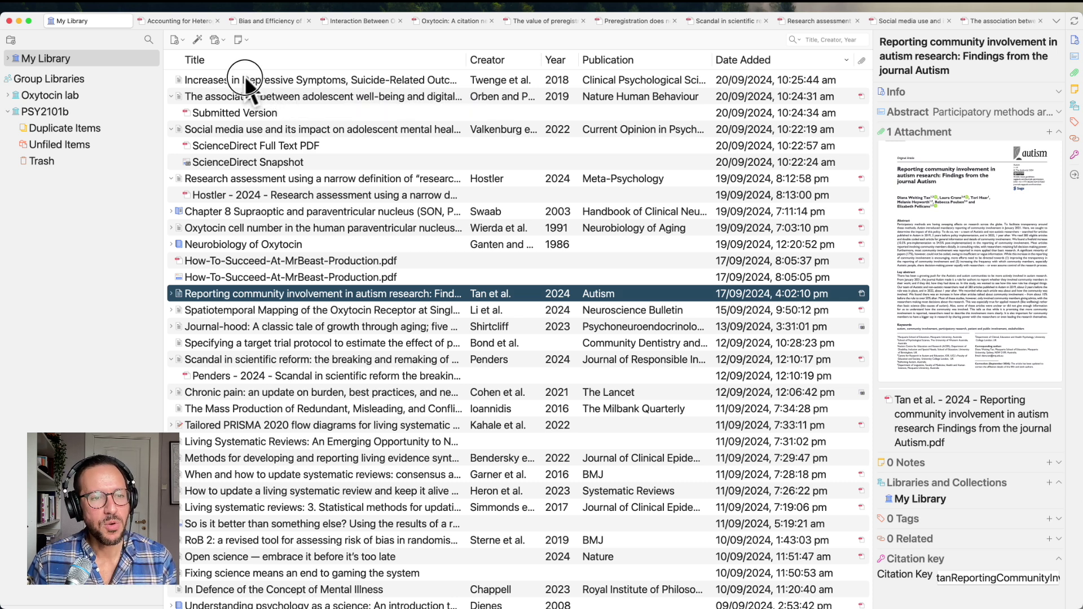
Step: Drag the Increases in Depressive Symptoms article into the PSY2101b group library
drag(244, 74, 51, 110)
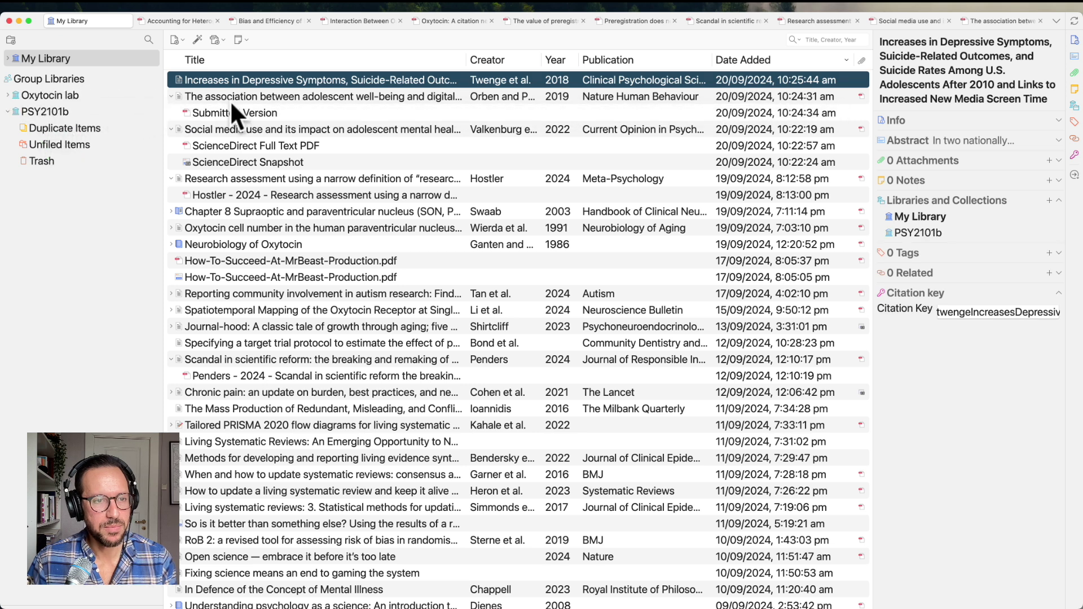
Step: Copy the adolescent well-being and social media papers into PSY2101b, confirm all three, then return to Safari
drag(229, 99, 113, 109)
drag(214, 129, 48, 107)
click(47, 105)
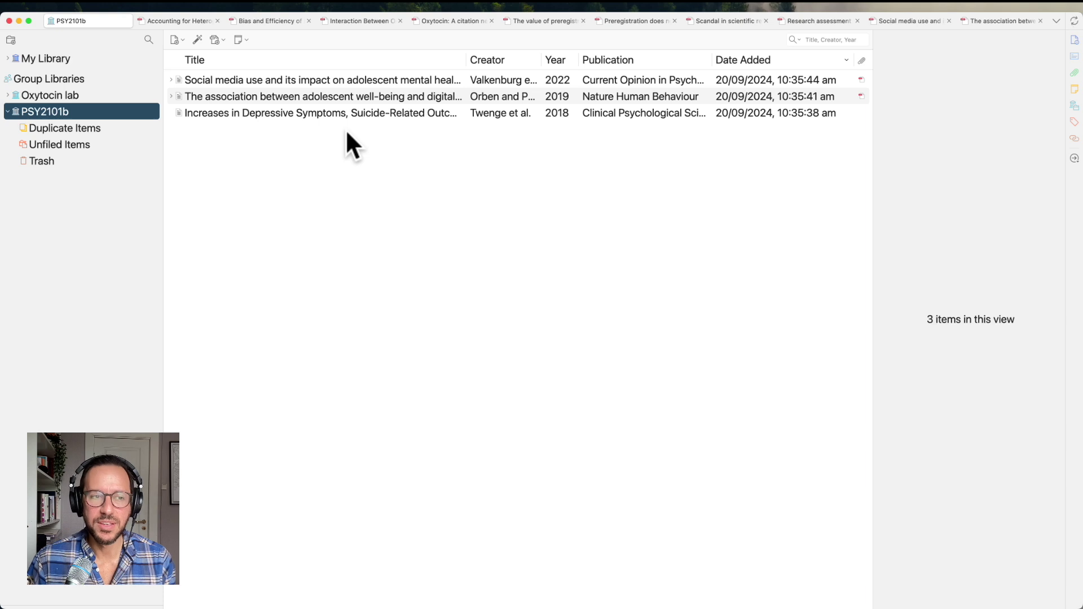
click(79, 54)
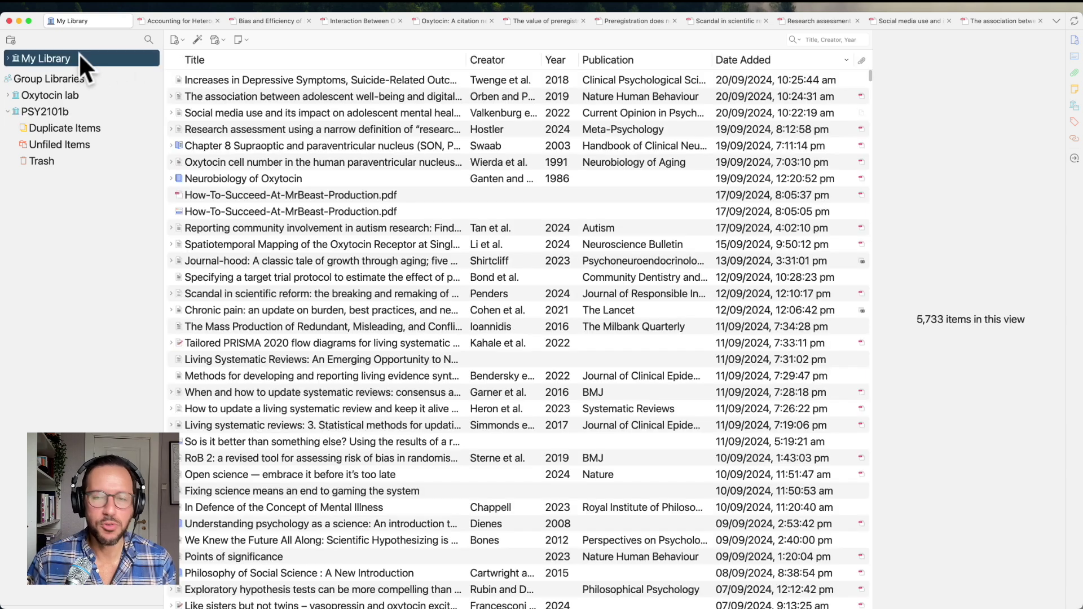
click(56, 110)
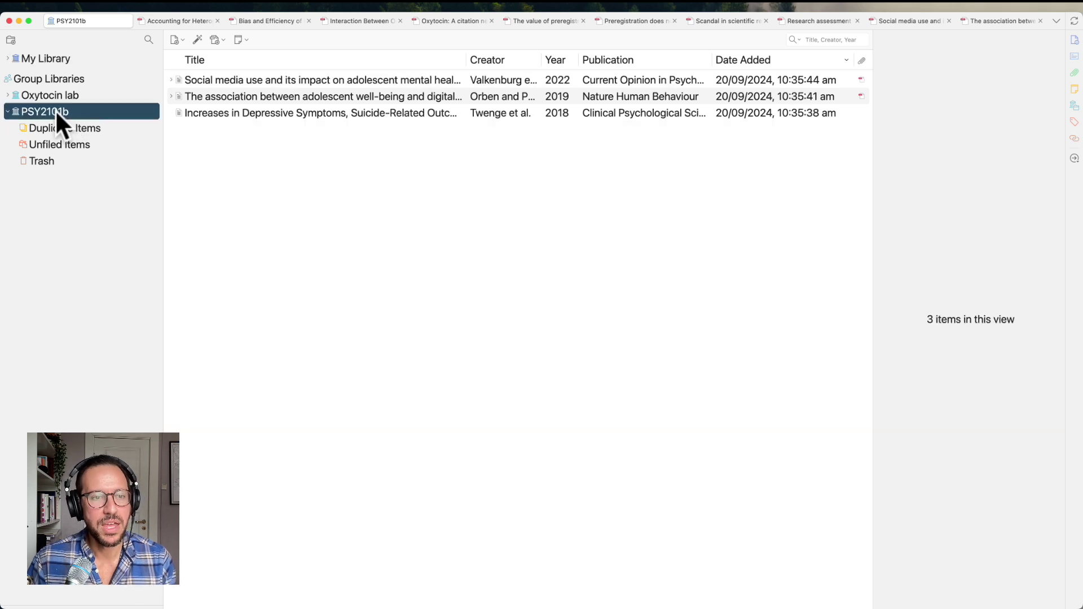
key(super+Tab)
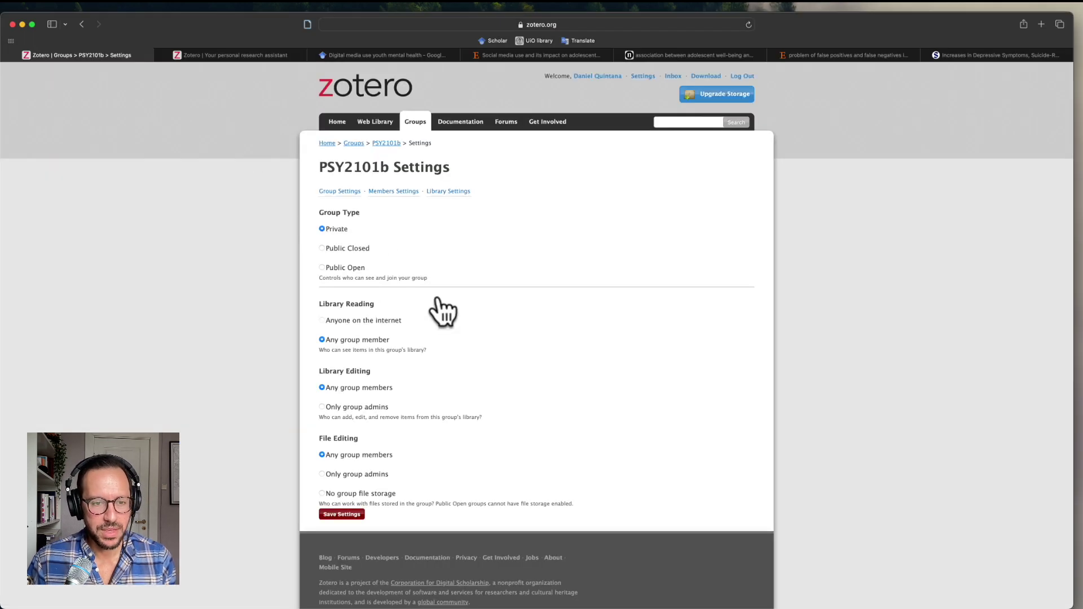
Step: Open PSY2101b's Members Settings and the Send More Invitations form, then return to the desktop app
click(395, 192)
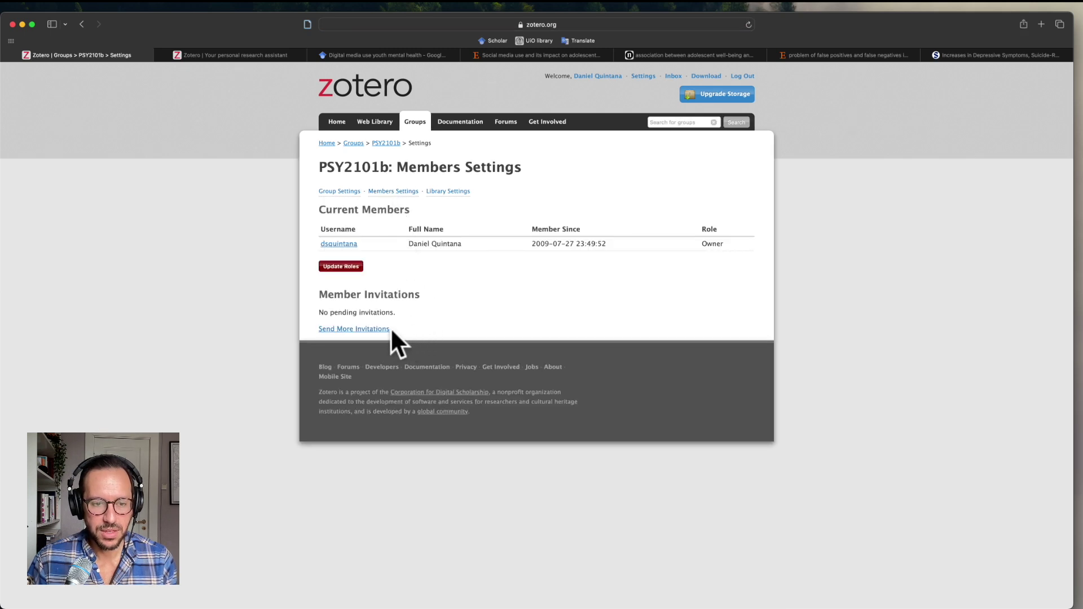
click(372, 329)
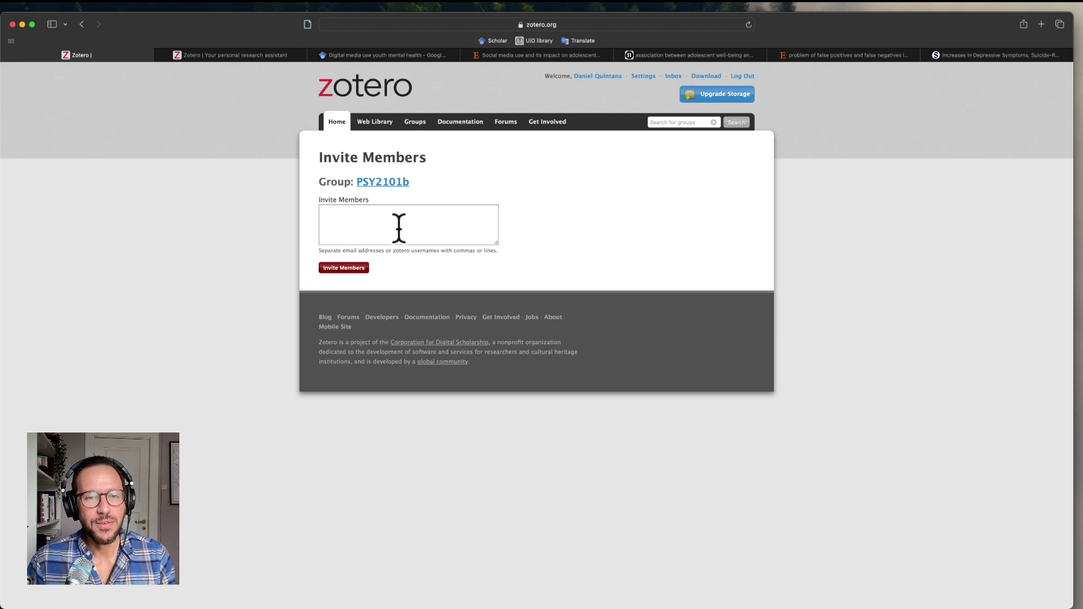
key(super+Tab)
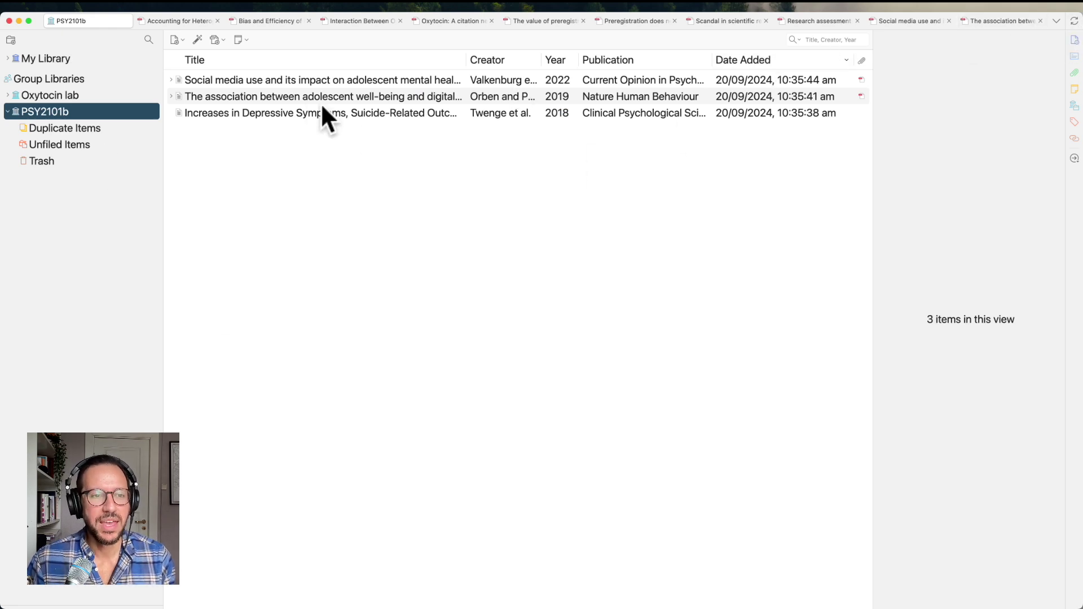
Step: Attach a child note reading 'Interesting paper!' to the social media use paper in PSY2101b
click(293, 80)
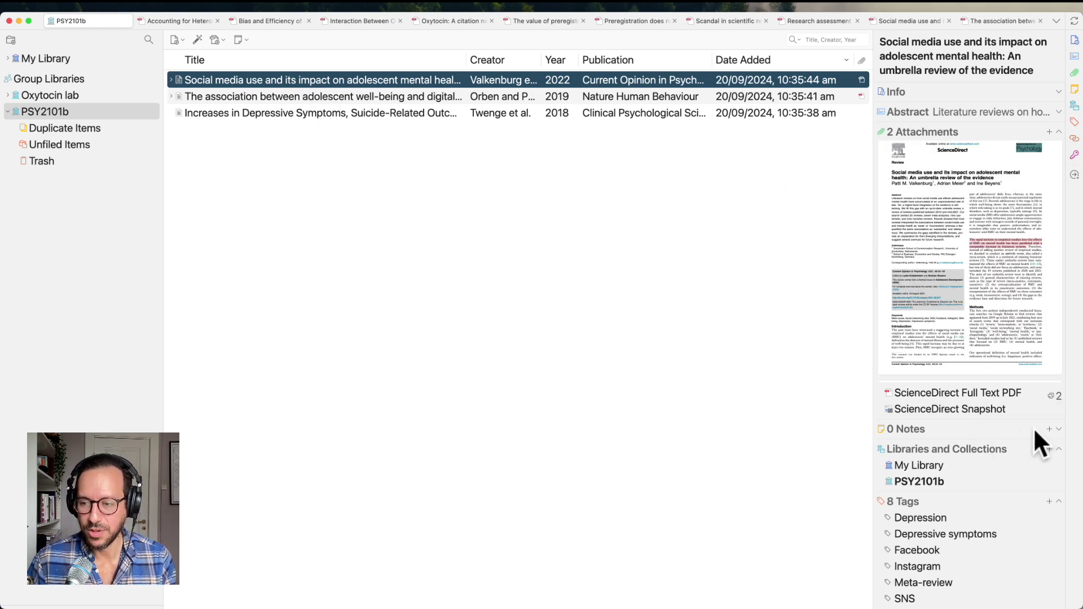
click(1049, 430)
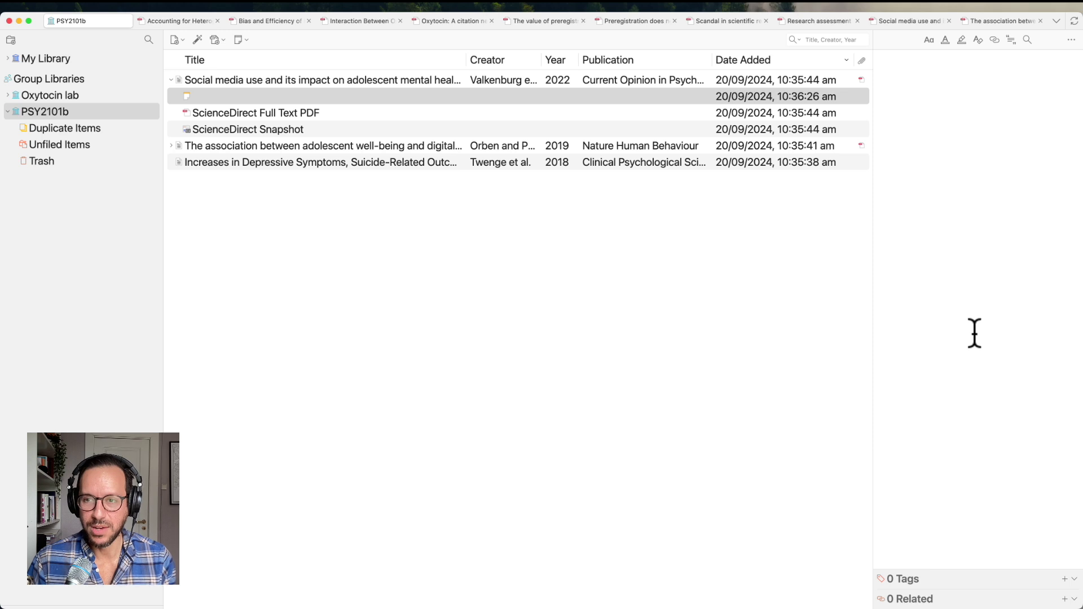
text(Interesting)
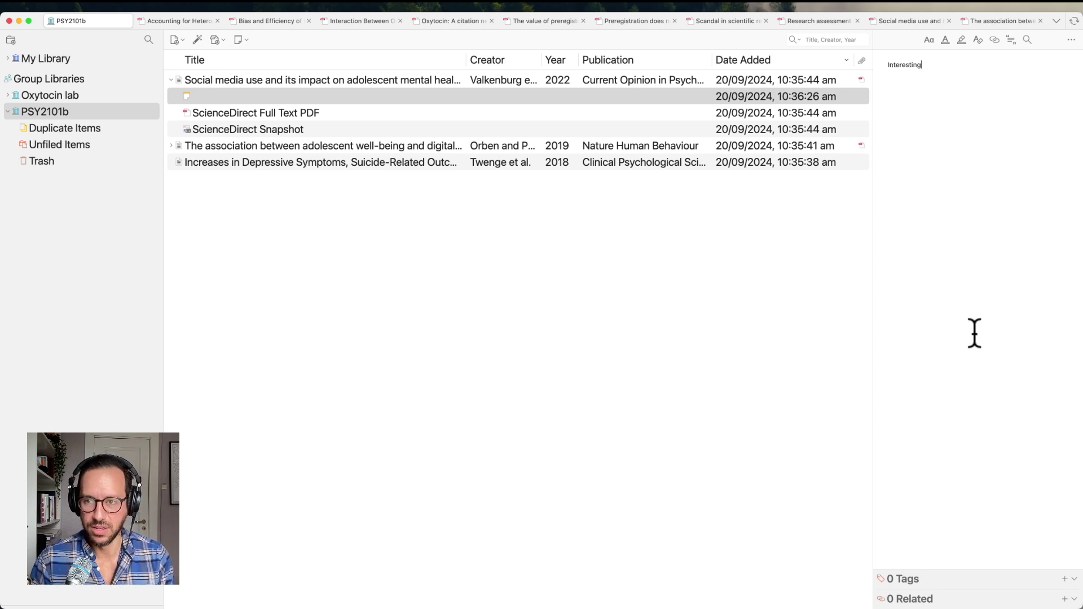
text( paper!)
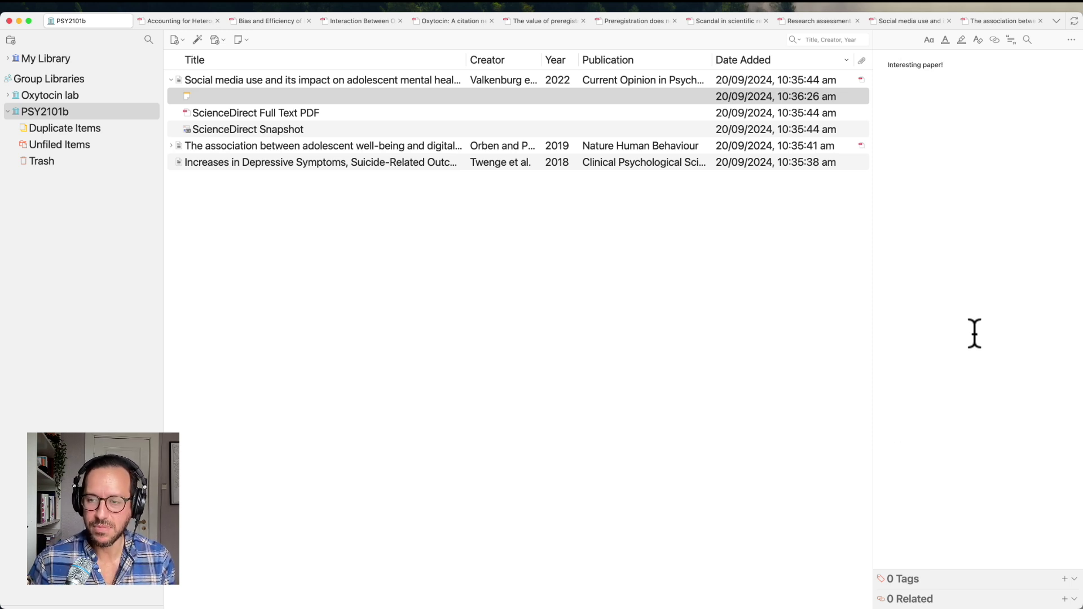
click(785, 466)
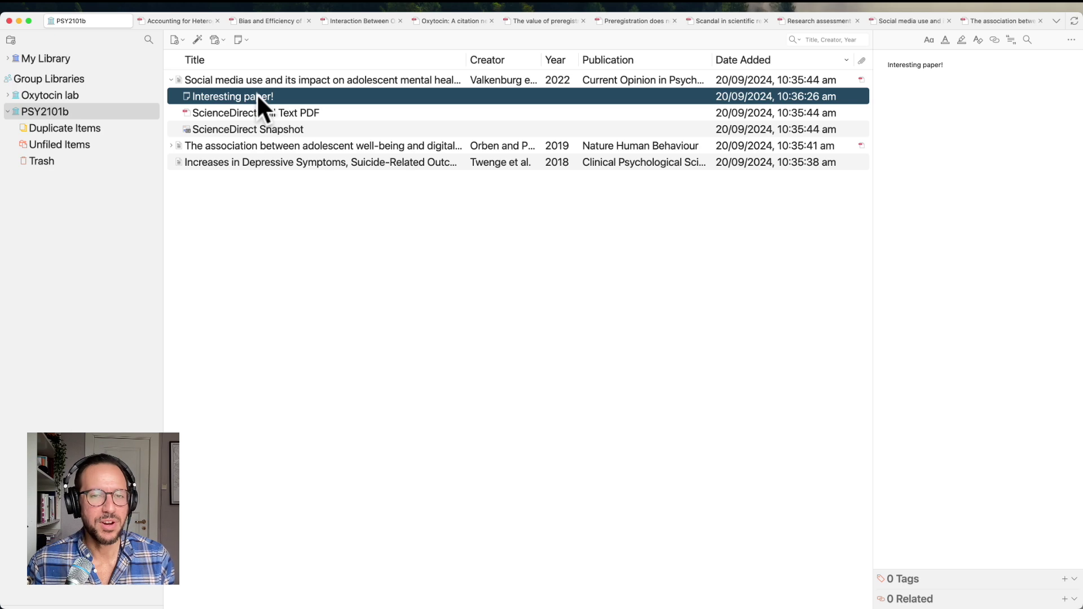
click(47, 62)
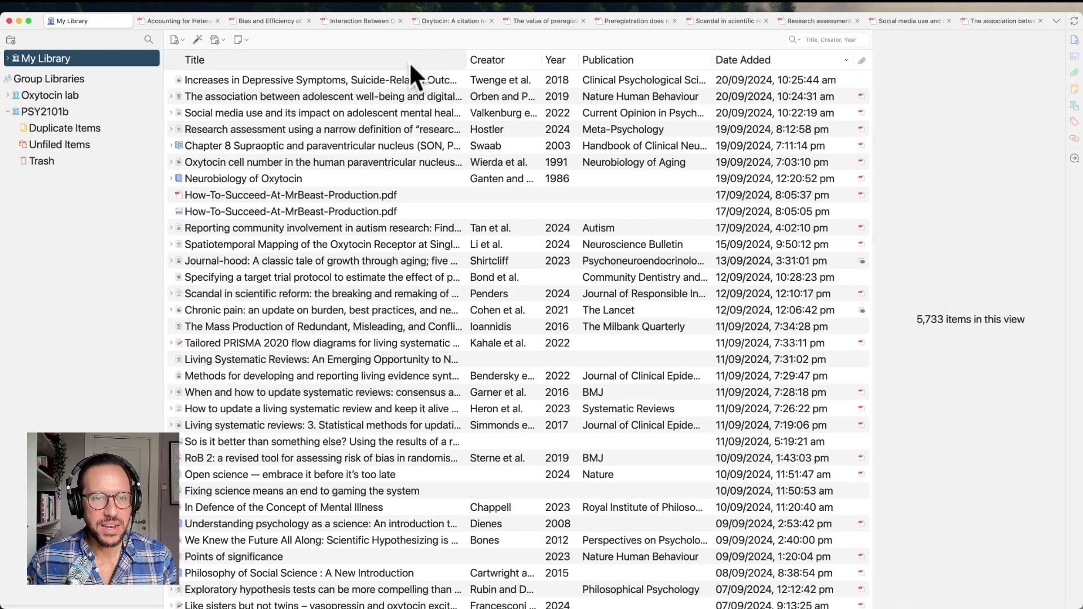
Step: Bring up the Word manuscript and scroll to the References listing Twenge 2018 and Valkenburg 2022
click(441, 25)
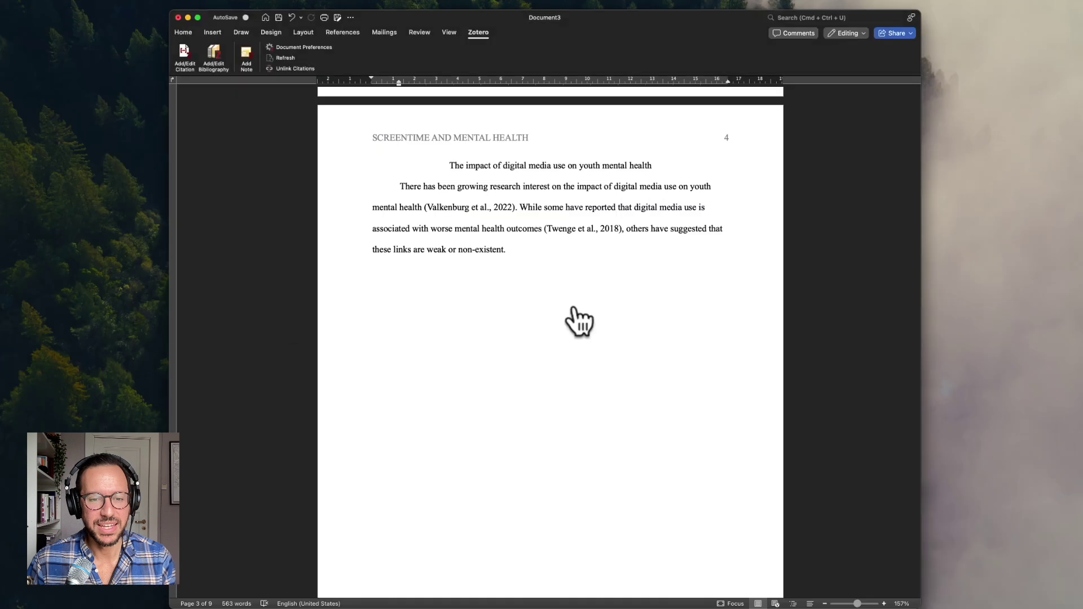
scroll(575, 305, down, 10)
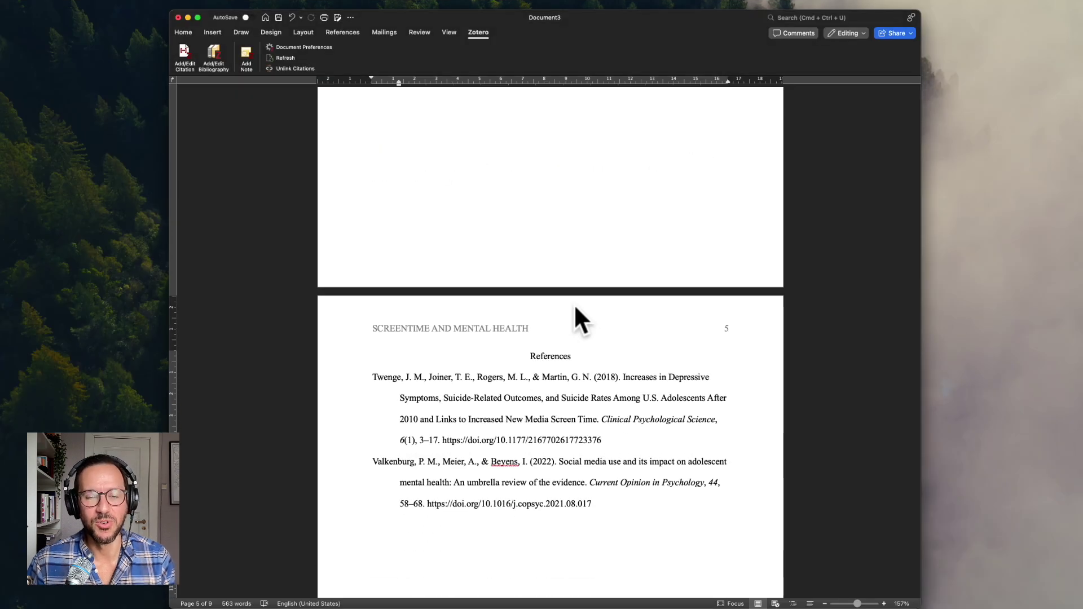